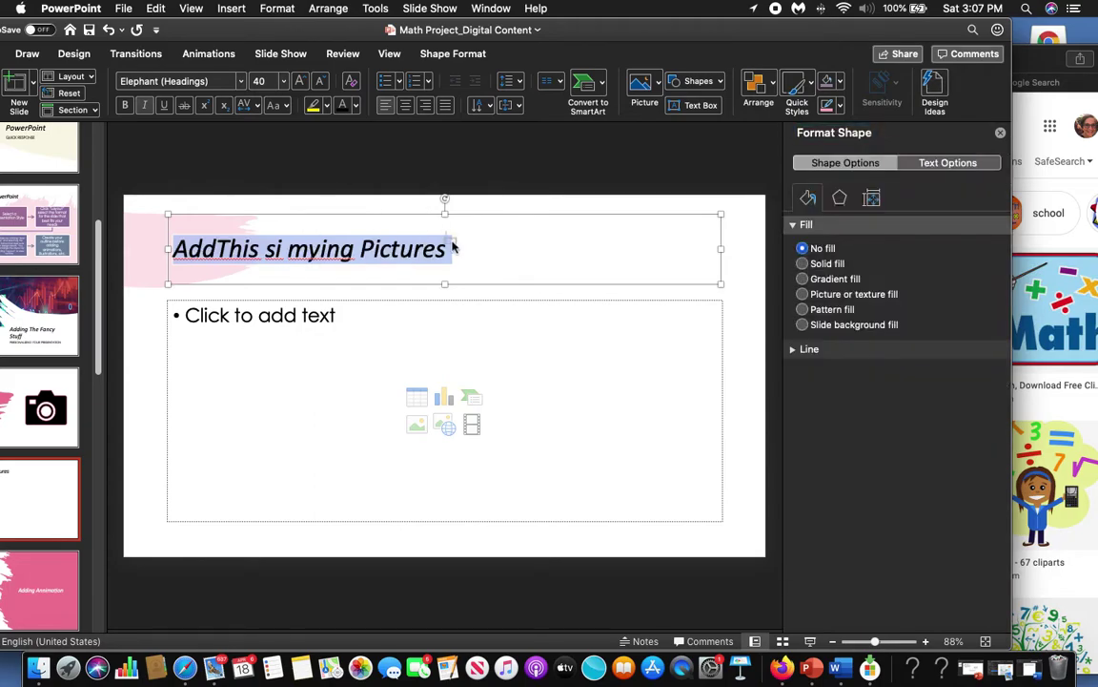
# Replace the slide's title text with "This is my first picture"
pyautogui.moveTo(450, 249); pyautogui.dragTo(163, 252)
pyautogui.write('This is my fi')
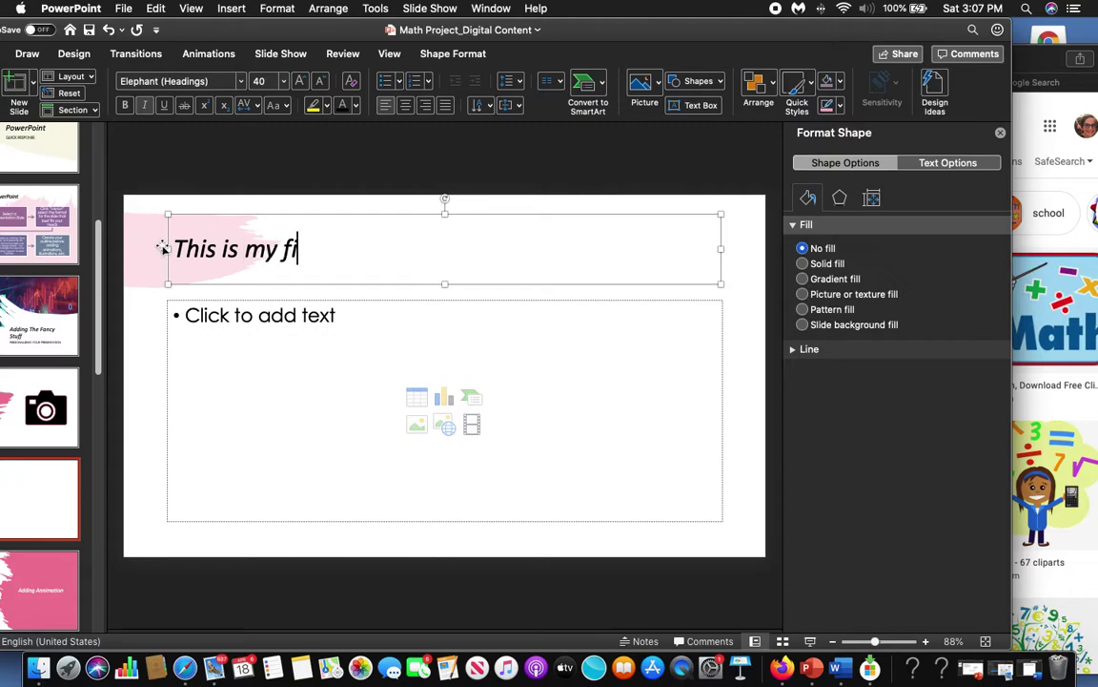
pyautogui.write('rst picture')
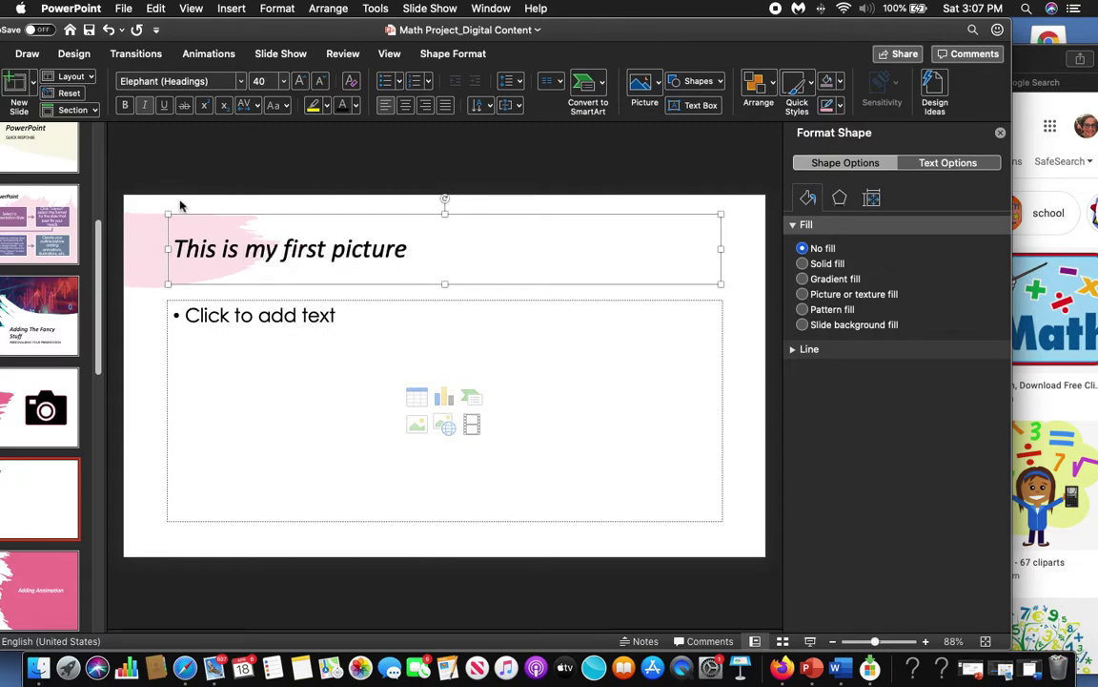
# Insert the picture file Coolies_2.JPG from the Downloads folder into the slide's content placeholder
pyautogui.click(305, 306)
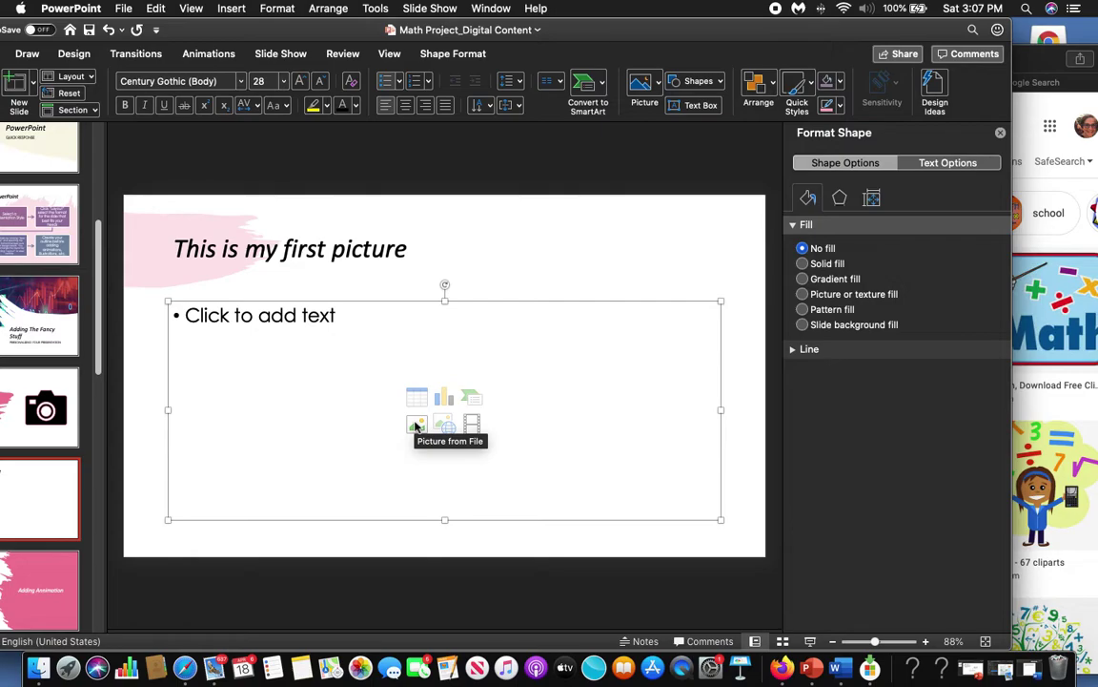
pyautogui.click(417, 424)
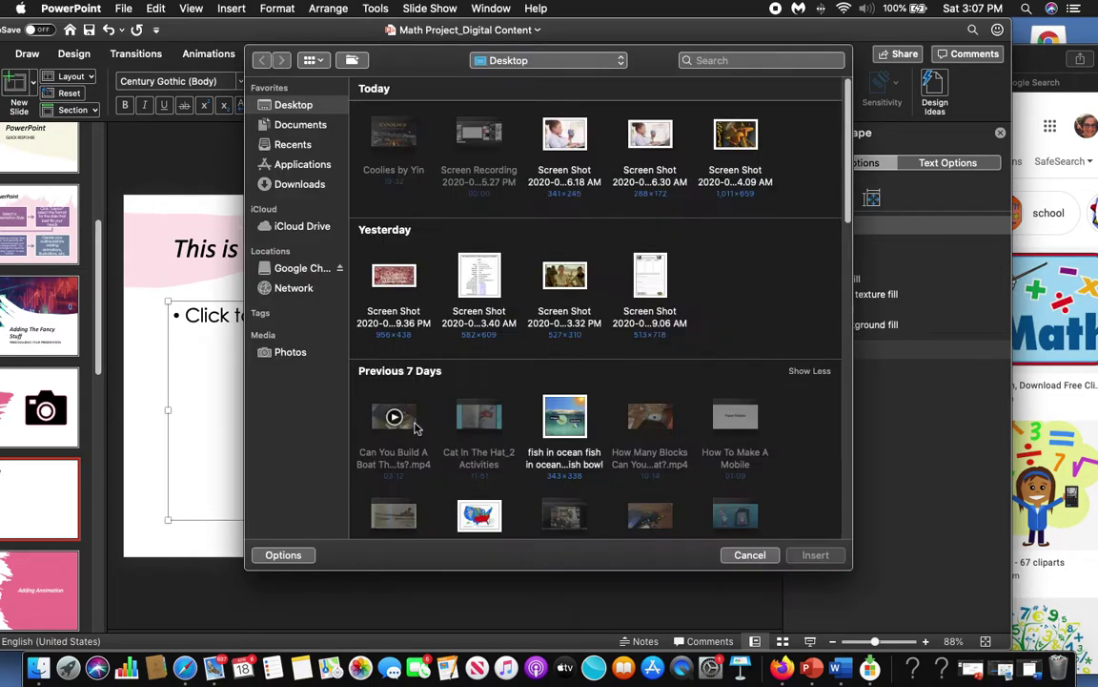
pyautogui.click(296, 125)
pyautogui.click(295, 186)
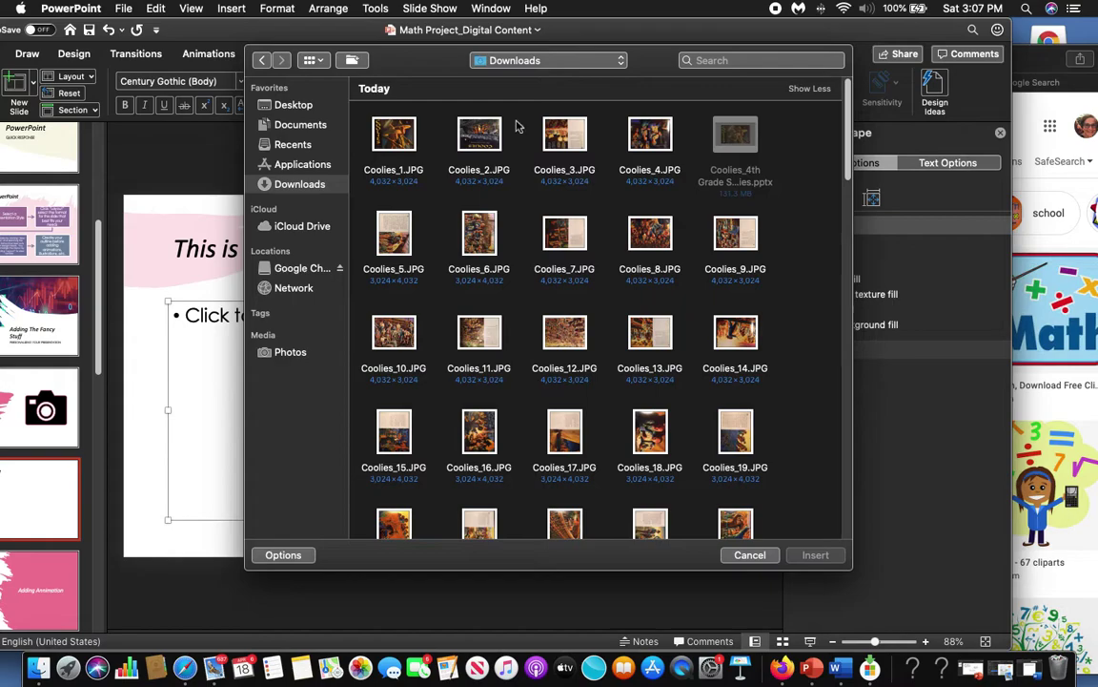
pyautogui.click(481, 134)
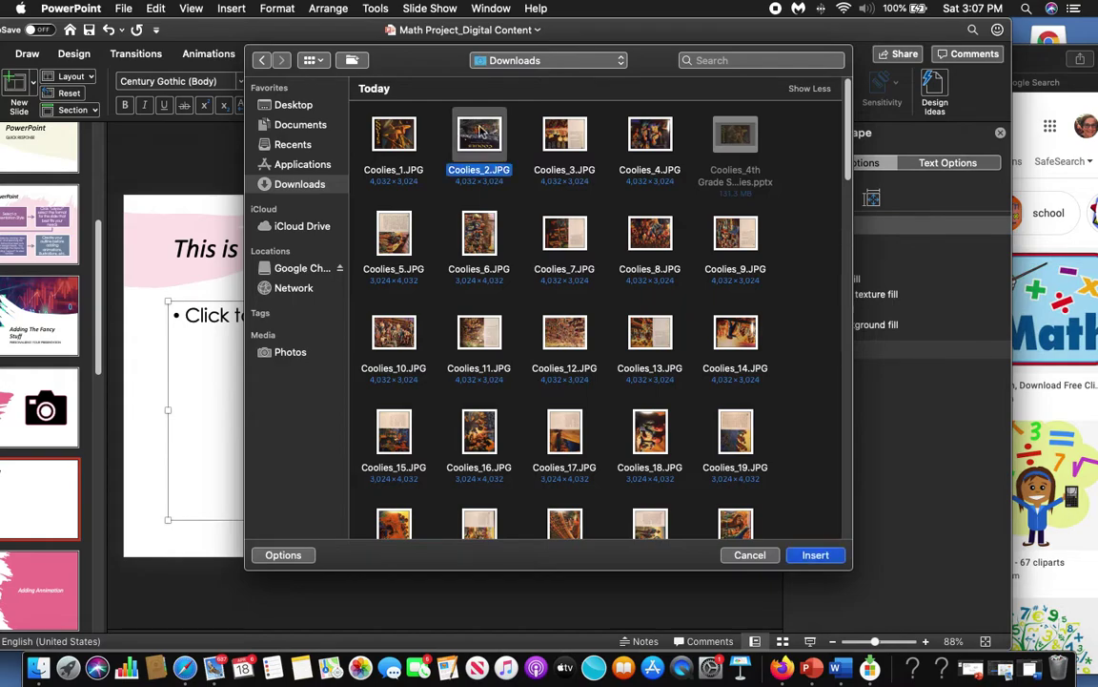
pyautogui.click(815, 555)
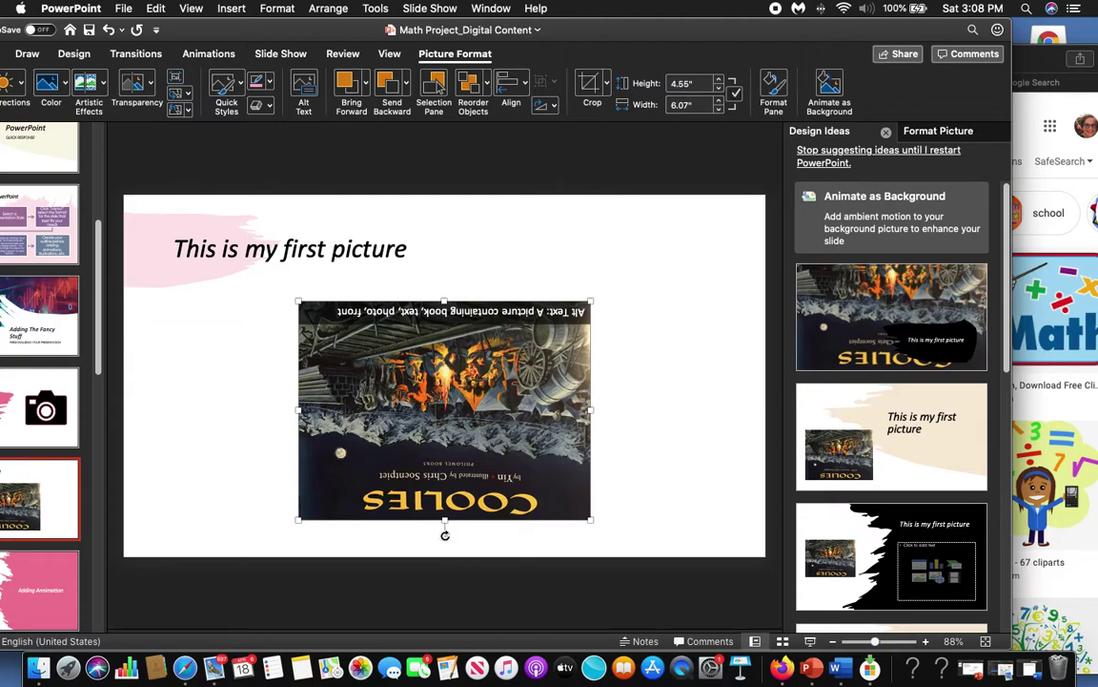
# Rotate the inserted book cover picture upright and delete it from the slide
pyautogui.moveTo(444, 535); pyautogui.dragTo(444, 357)
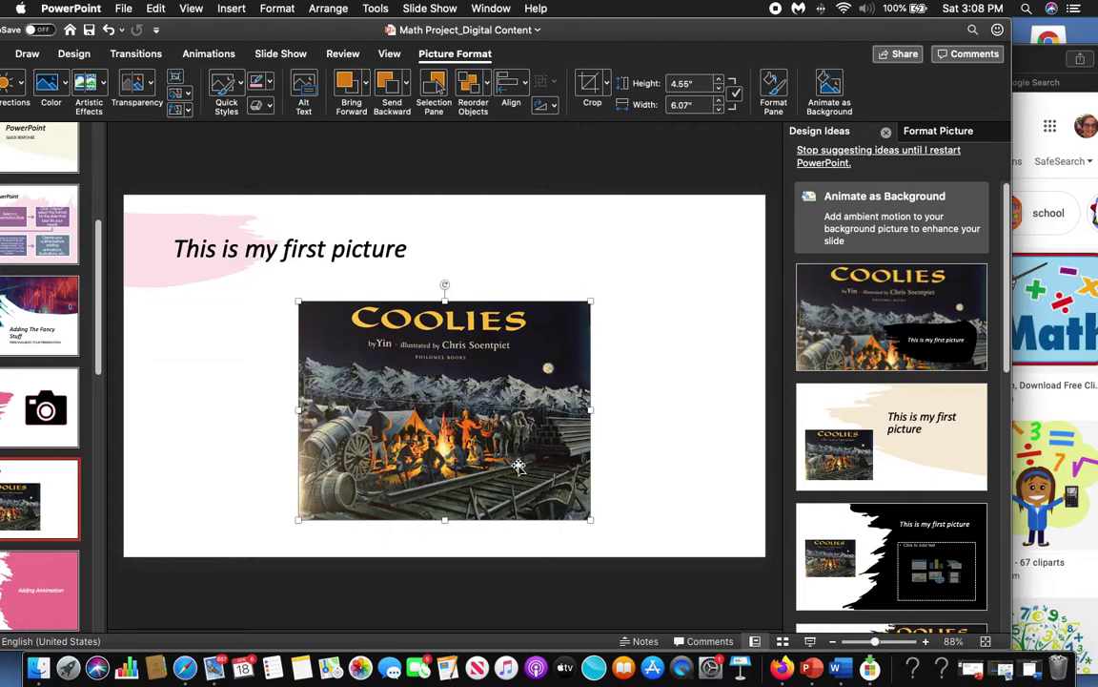
pyautogui.press('Delete')
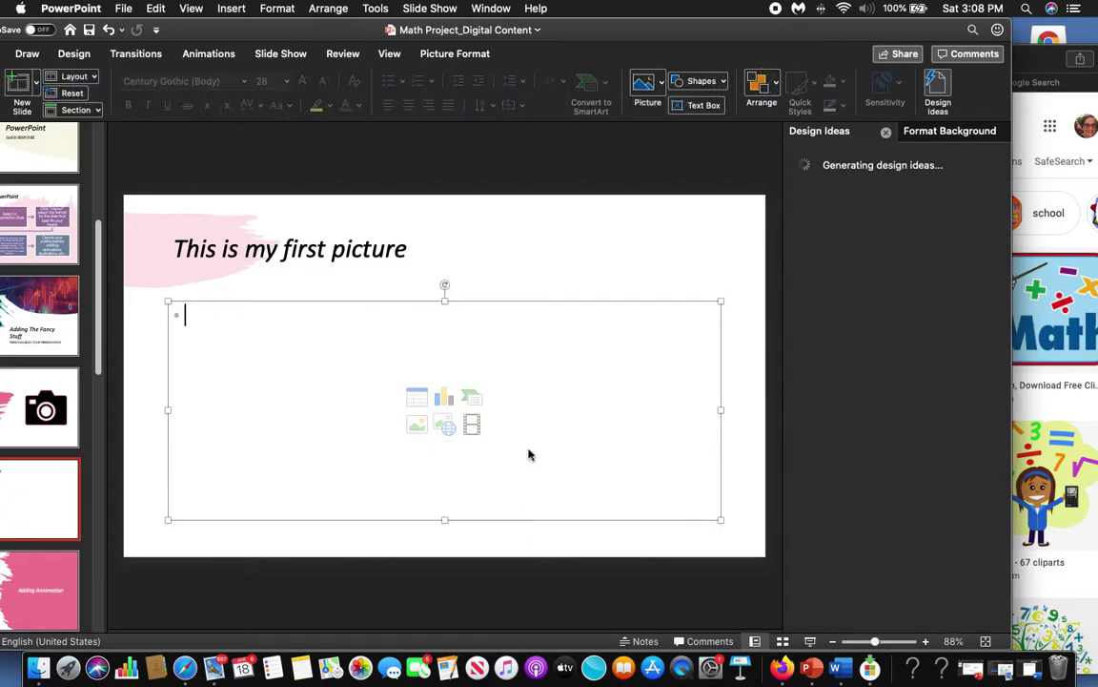
pyautogui.rightClick(531, 456)
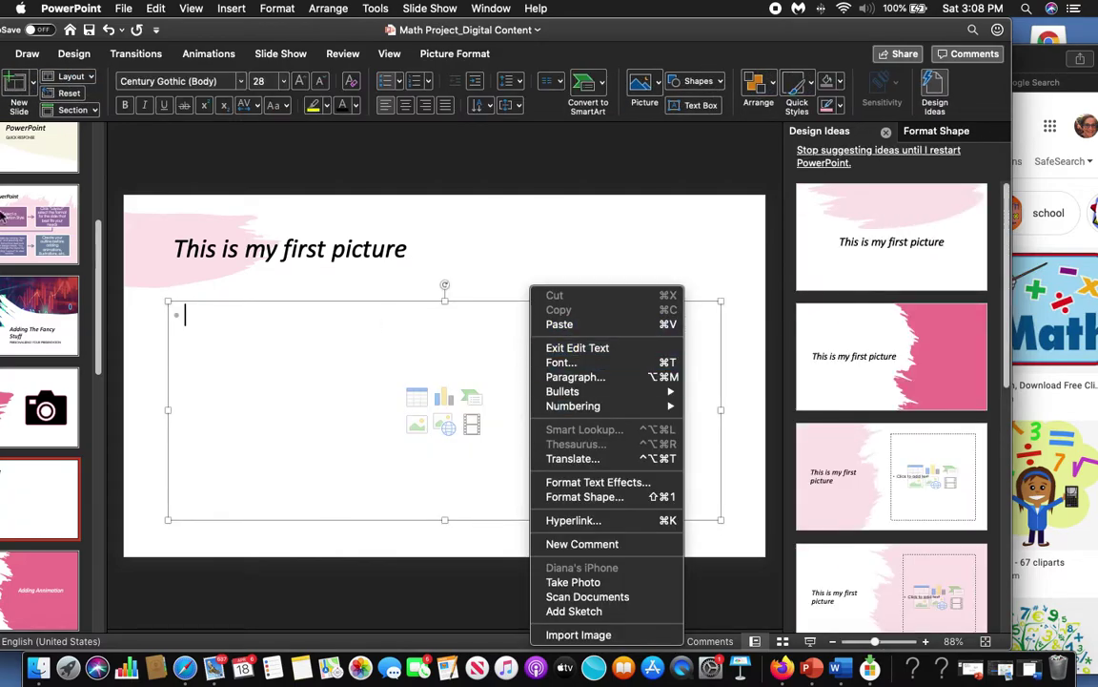
pyautogui.click(167, 29)
# Add a Cookie Monster baby photo from the Photo Browser to the slide's content placeholder
pyautogui.moveTo(180, 29); pyautogui.dragTo(265, 35)
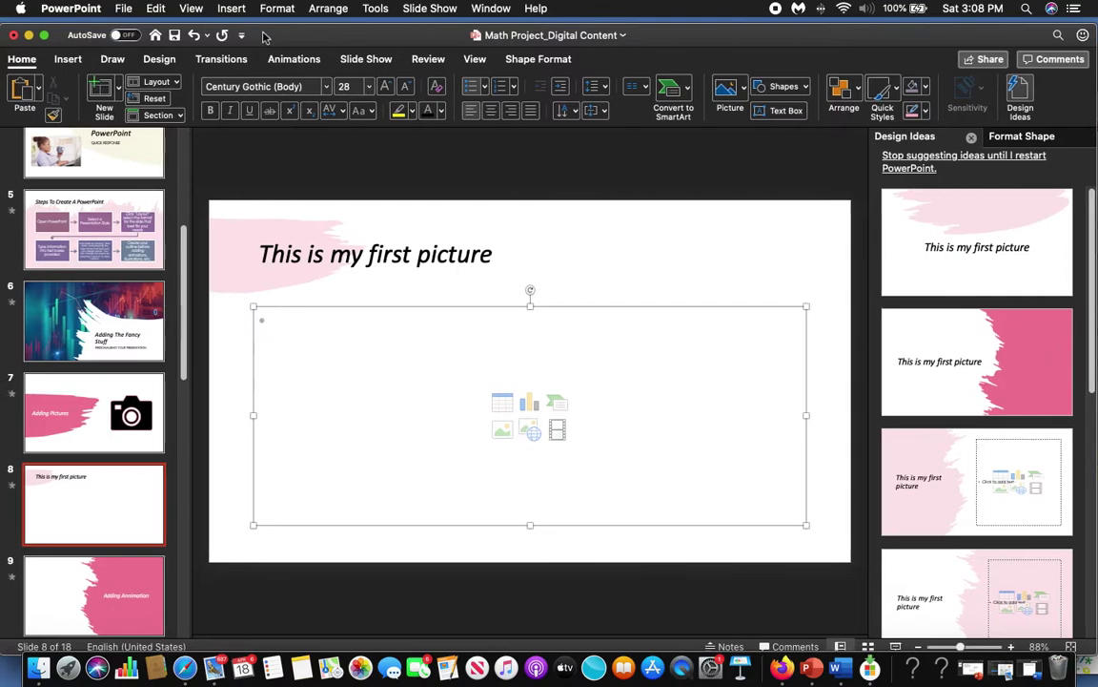
pyautogui.click(65, 59)
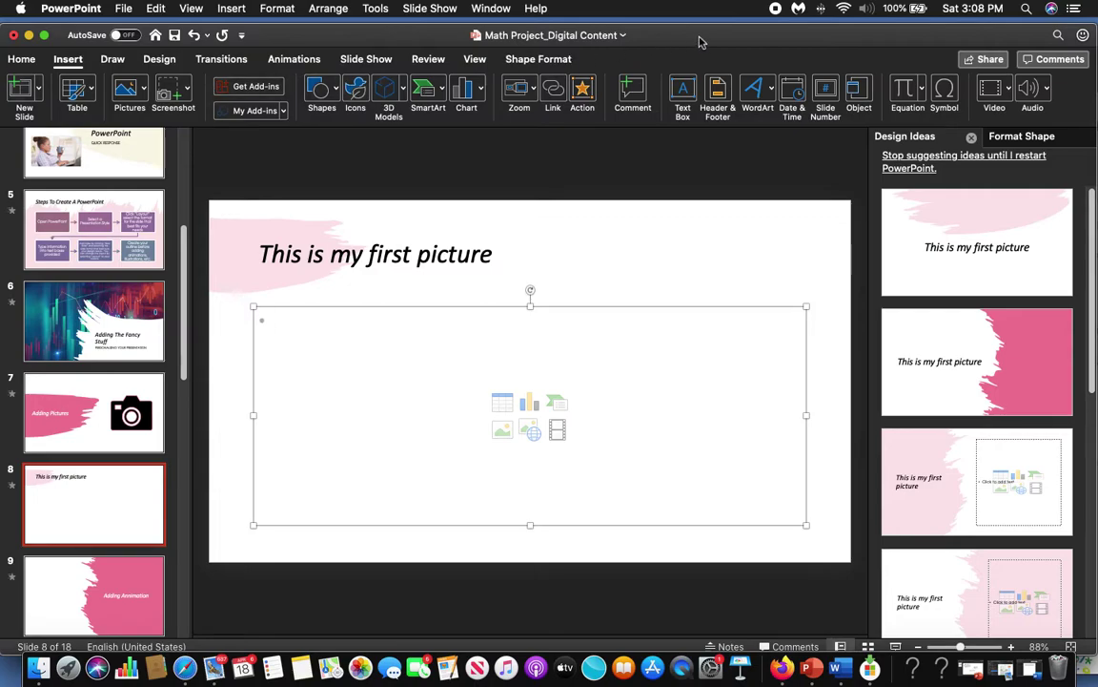
pyautogui.click(144, 93)
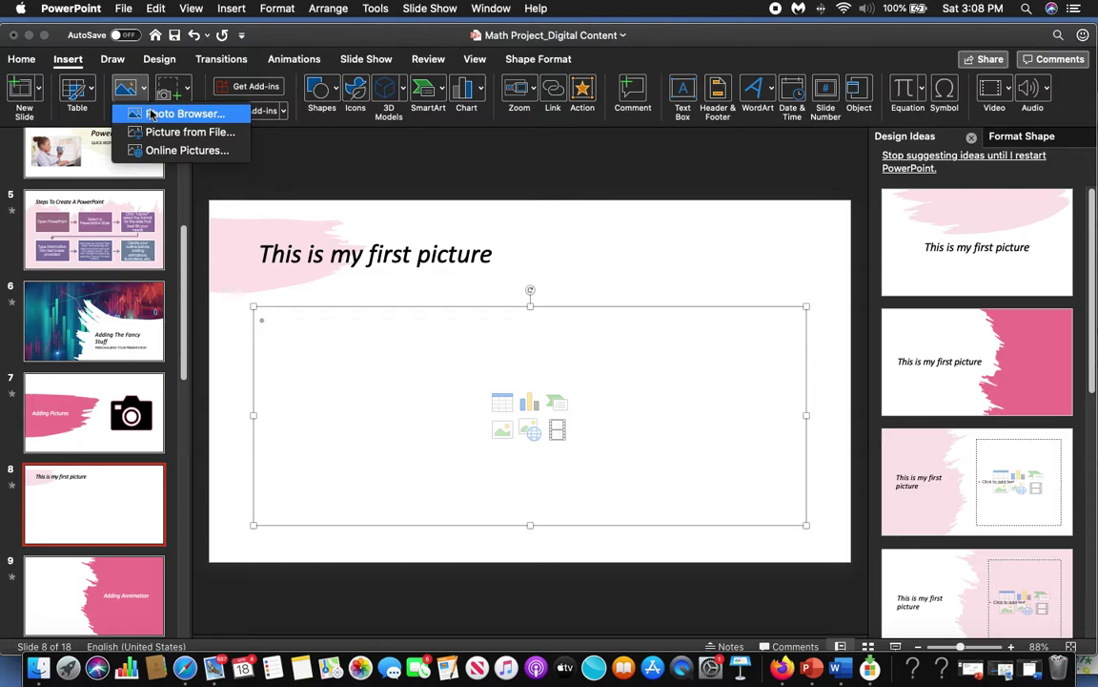
pyautogui.click(150, 114)
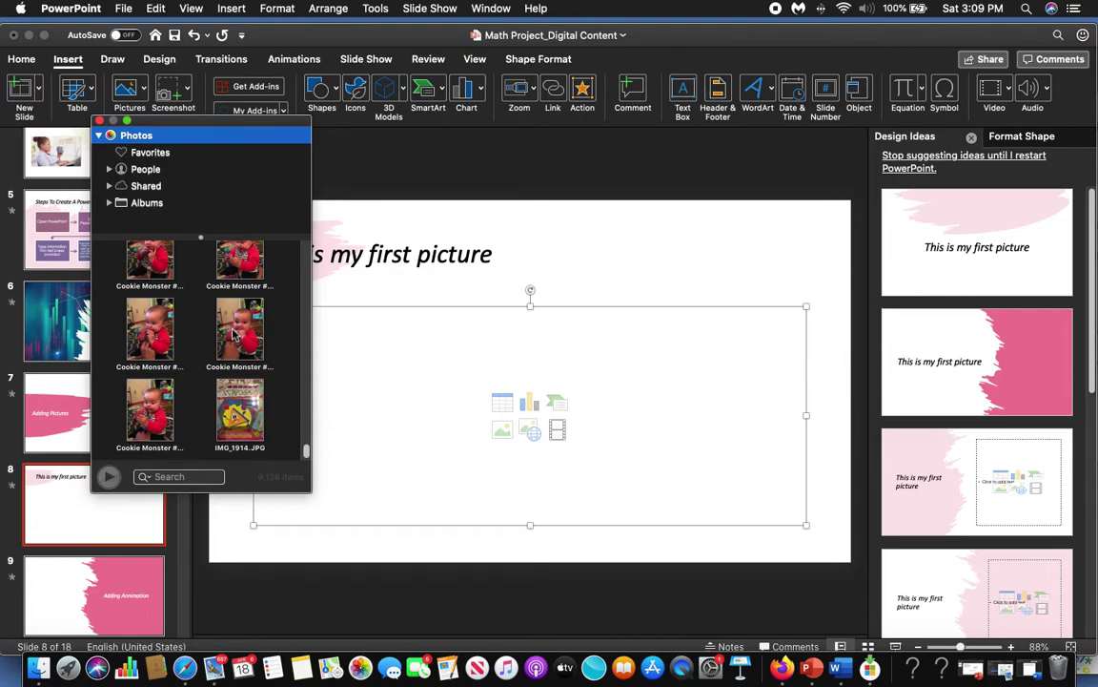
pyautogui.click(235, 333)
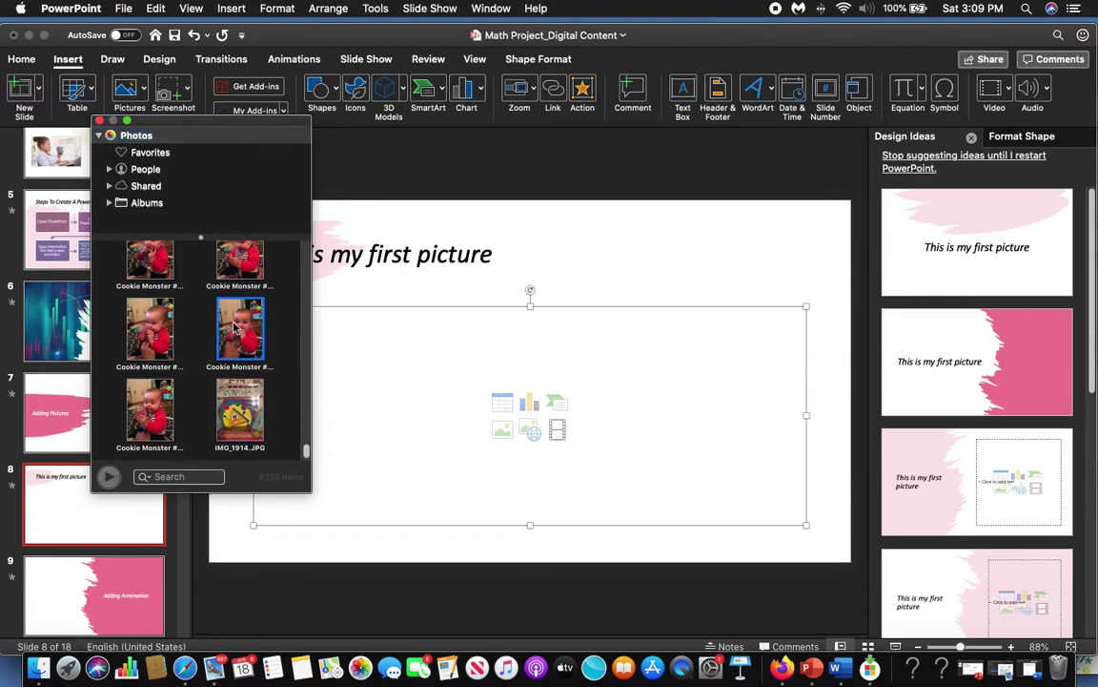
pyautogui.moveTo(234, 329); pyautogui.dragTo(503, 397)
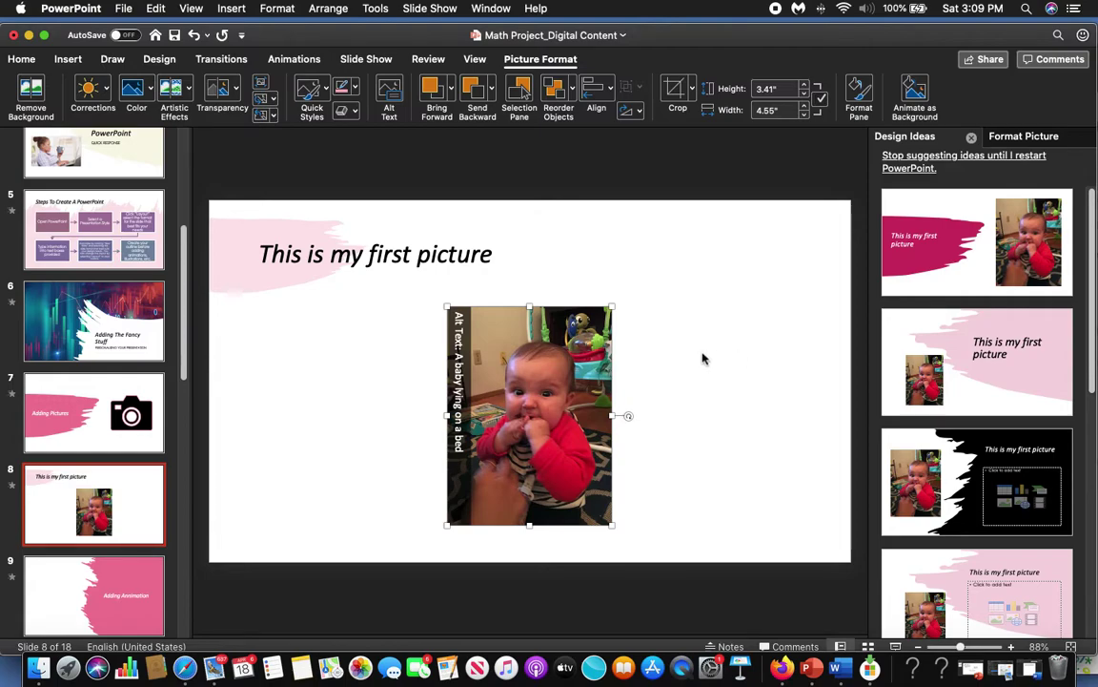
# Try several design ideas and apply the one with the dark pink brush stroke behind the title and the photo beside it
pyautogui.click(954, 264)
pyautogui.click(944, 436)
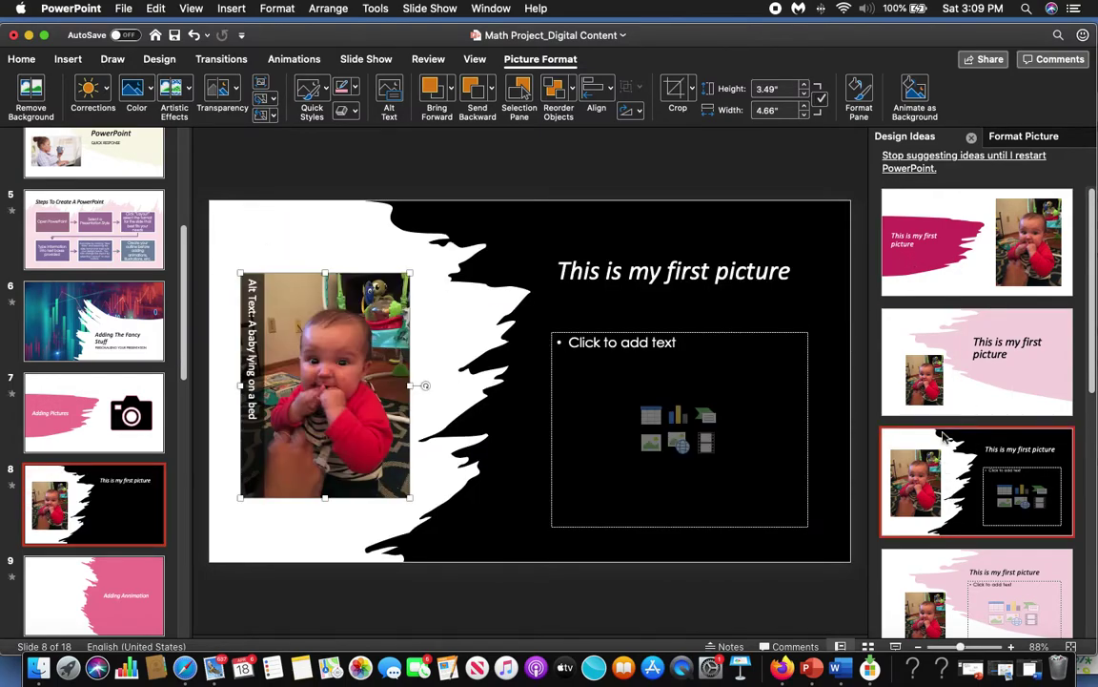
pyautogui.click(939, 591)
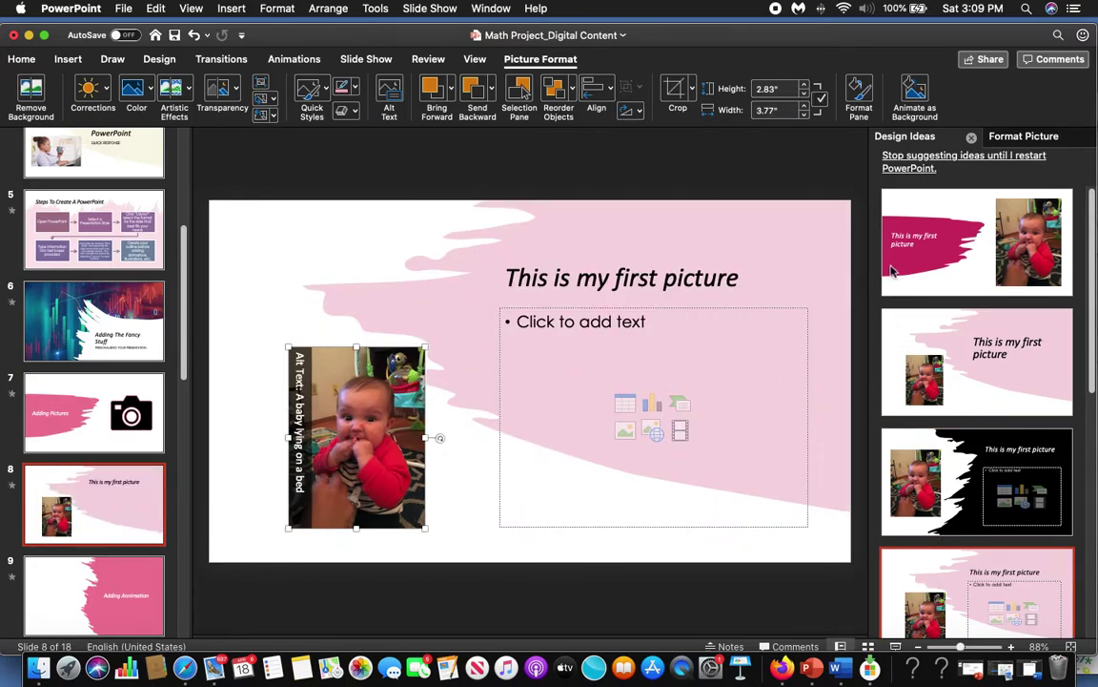
pyautogui.click(901, 244)
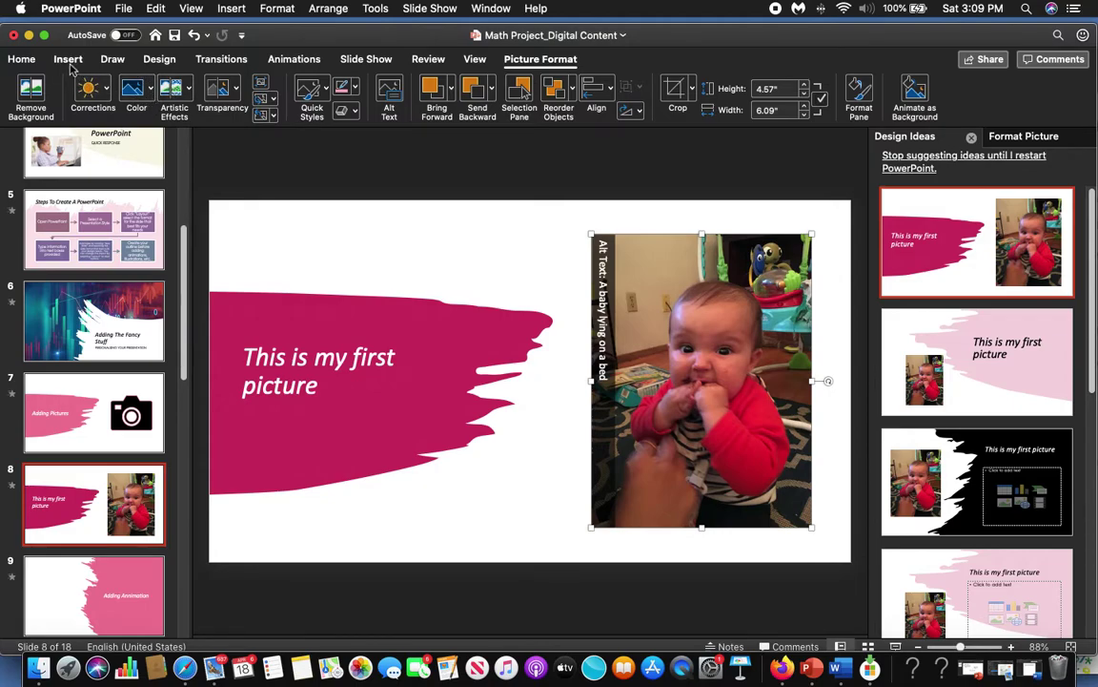
# Insert the Happy Birthday candles image from the Birthday Cake category of the online pictures
pyautogui.click(69, 59)
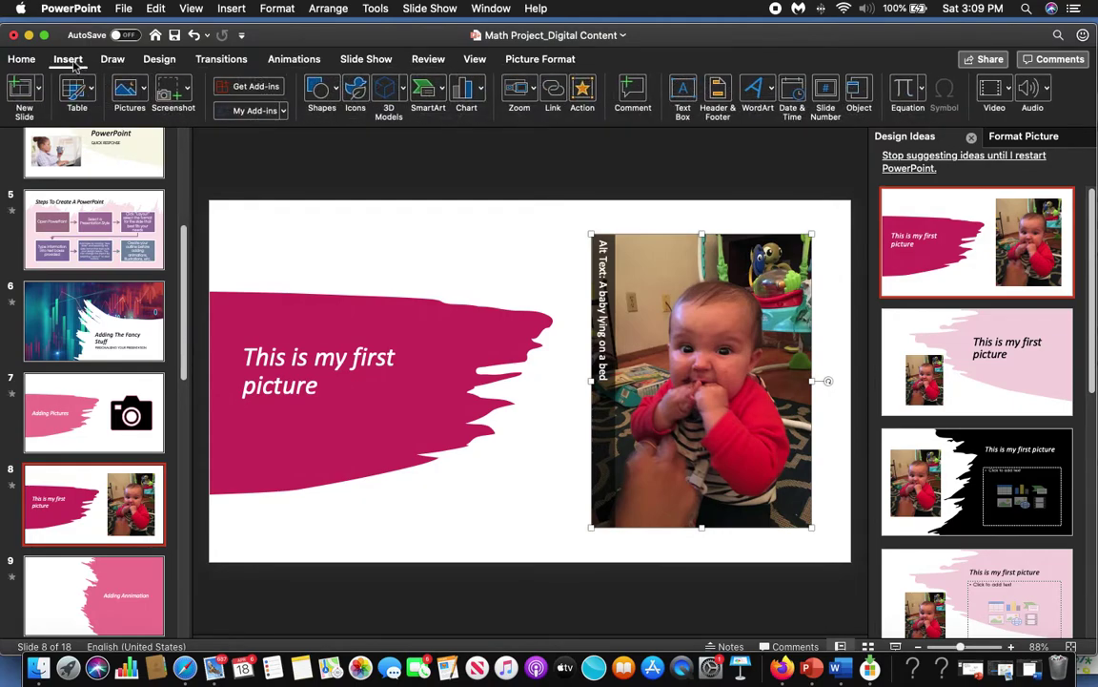
pyautogui.click(141, 91)
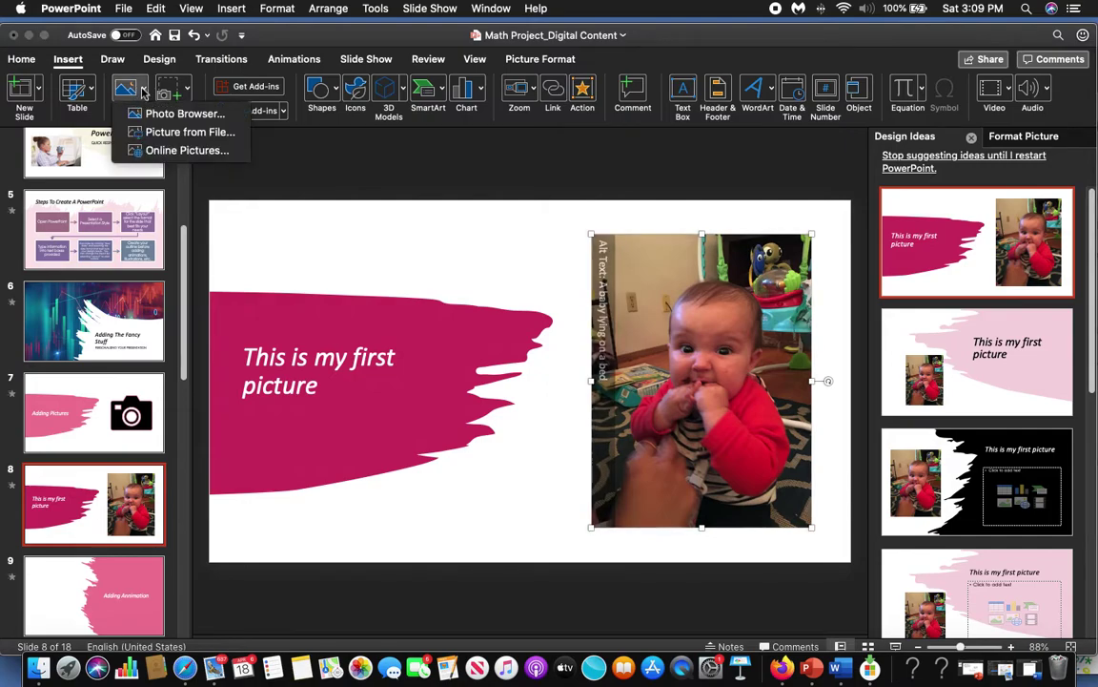
pyautogui.click(169, 152)
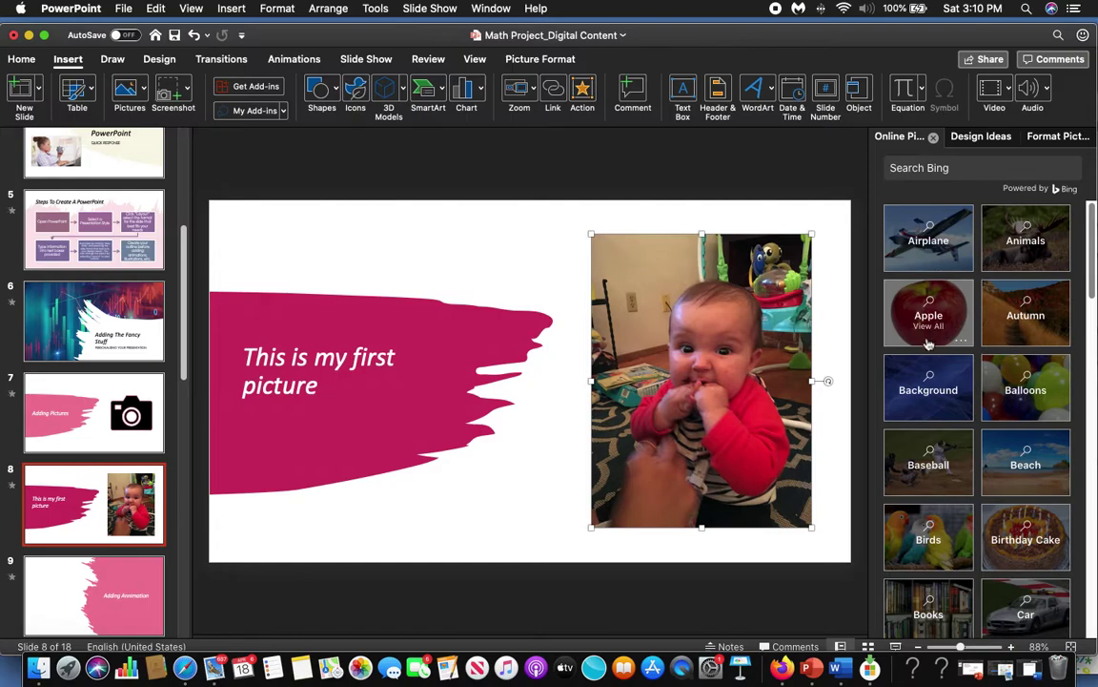
pyautogui.click(1018, 537)
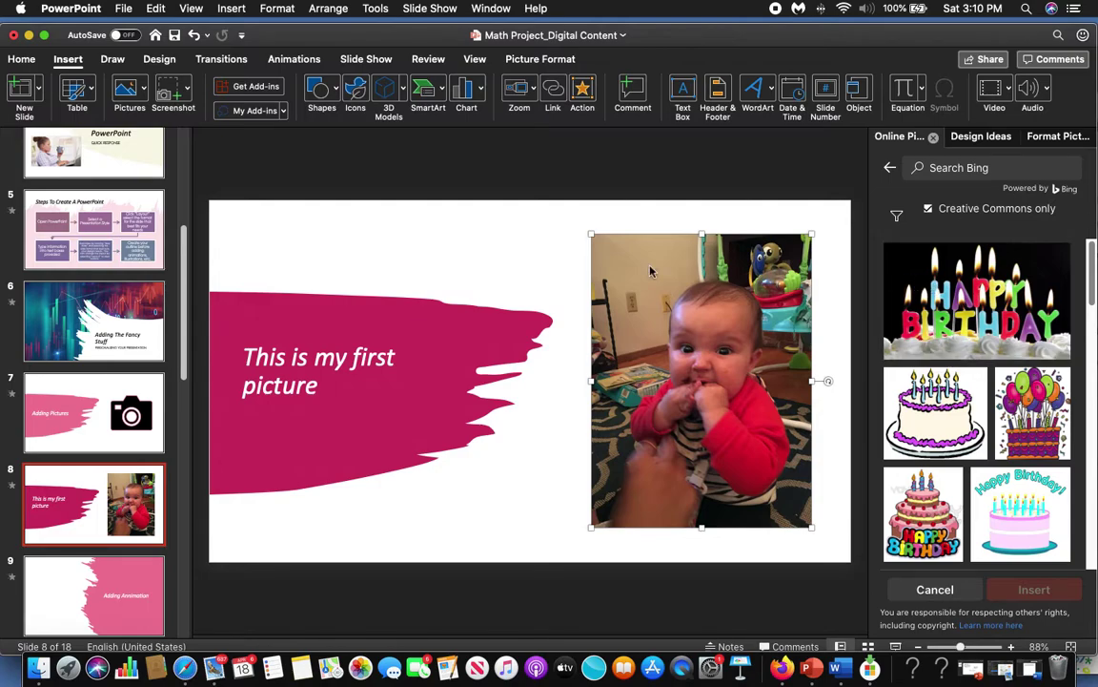
pyautogui.click(1033, 327)
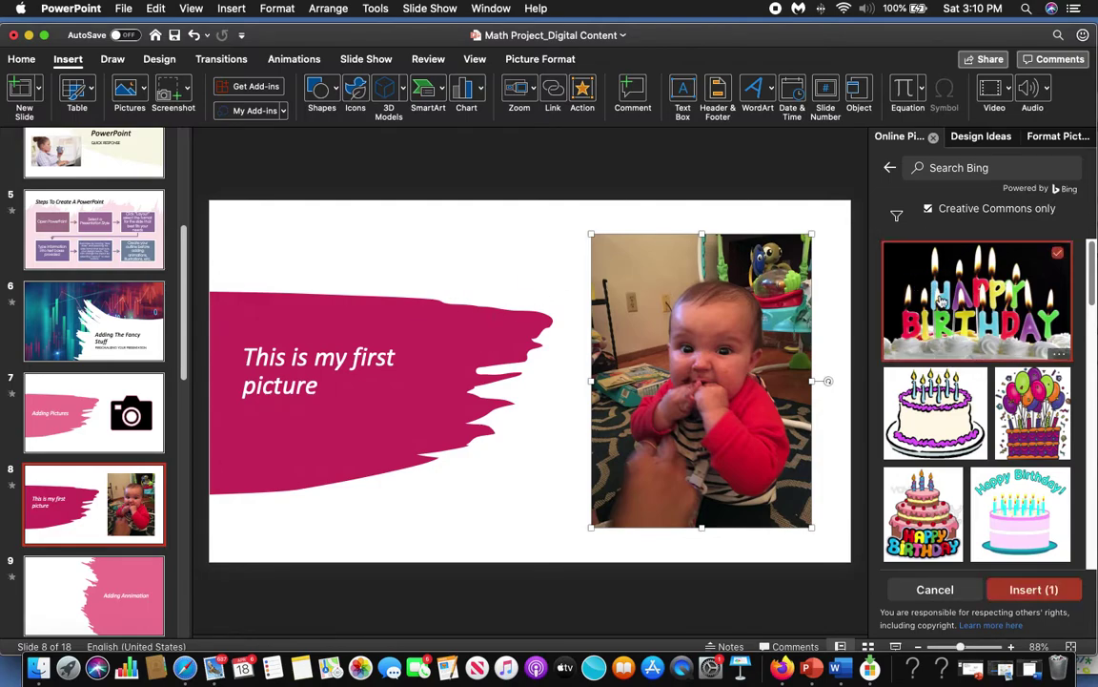
pyautogui.click(1033, 327)
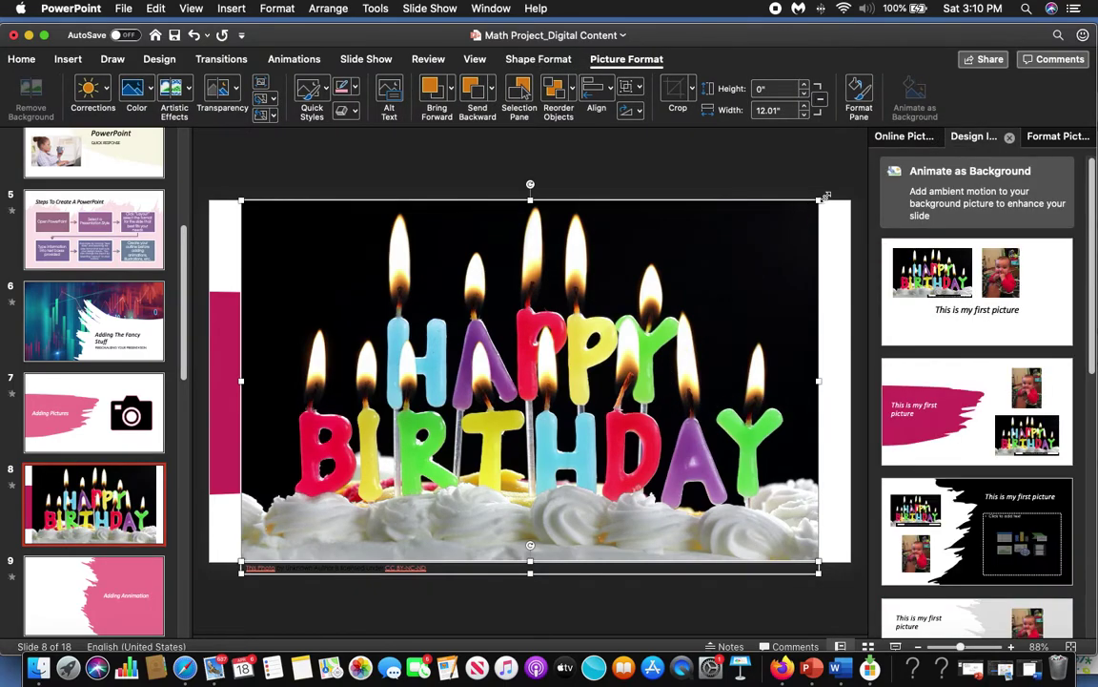
# Shrink the Happy Birthday picture to about 2.94" by 4.71" and place it below the title beside the baby photo
pyautogui.moveTo(819, 201)
pyautogui.mouseDown()
pyautogui.moveTo(777, 239)
pyautogui.moveTo(809, 215)
pyautogui.mouseUp()
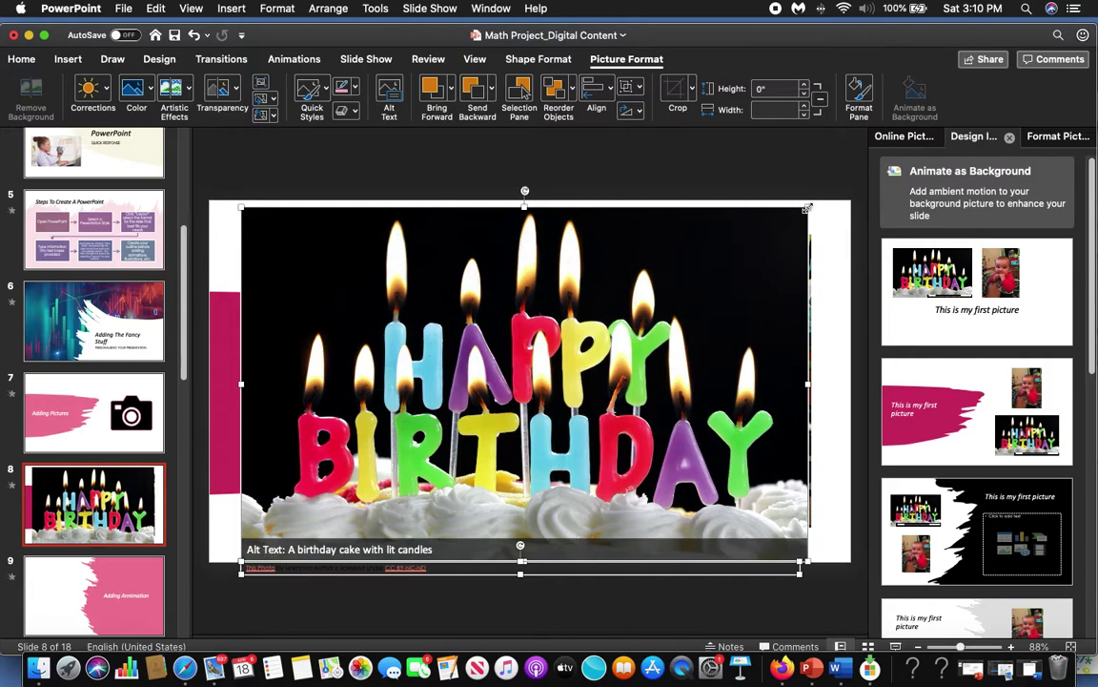
pyautogui.moveTo(808, 207); pyautogui.dragTo(469, 449)
pyautogui.moveTo(414, 483); pyautogui.dragTo(539, 472)
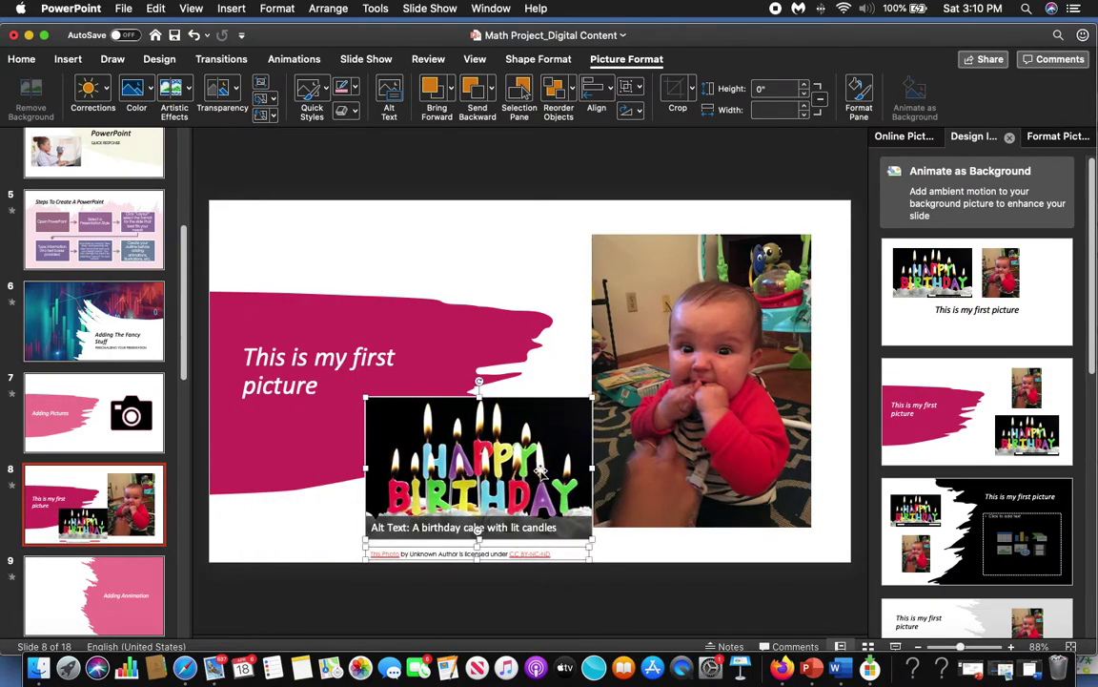
pyautogui.moveTo(479, 417); pyautogui.dragTo(467, 418)
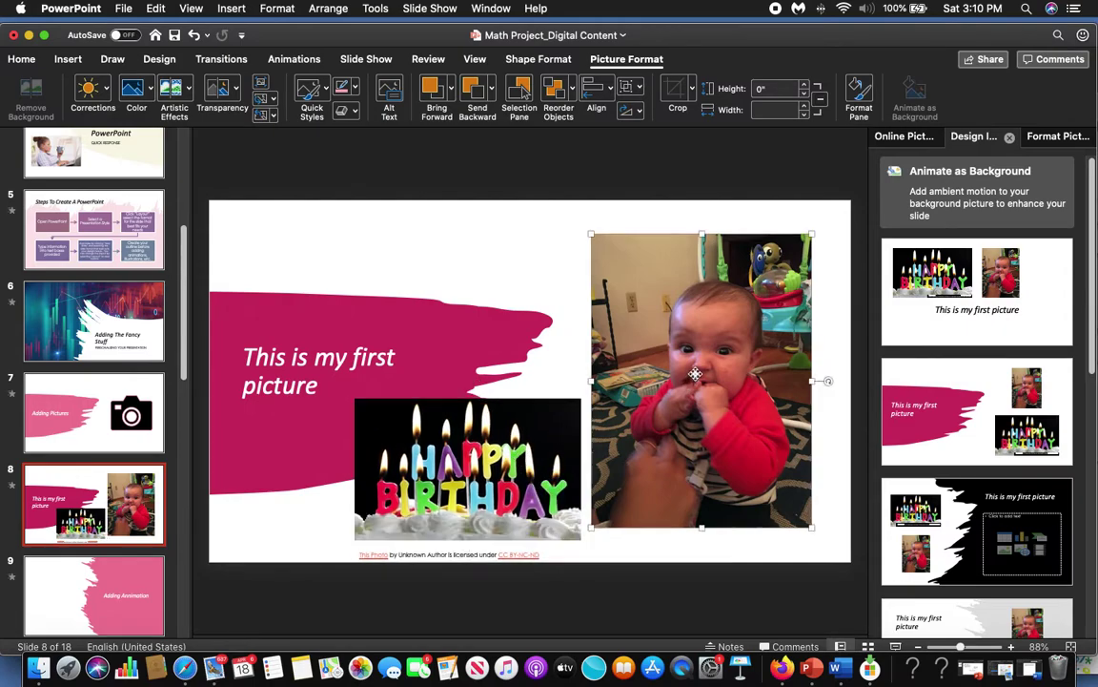
# Shrink the baby photo to about 3.79" by 5.05" and rearrange both pictures, with the photo at the slide's top centre and Happy Birthday at lower right
pyautogui.click(695, 373)
pyautogui.moveTo(812, 235); pyautogui.dragTo(774, 284)
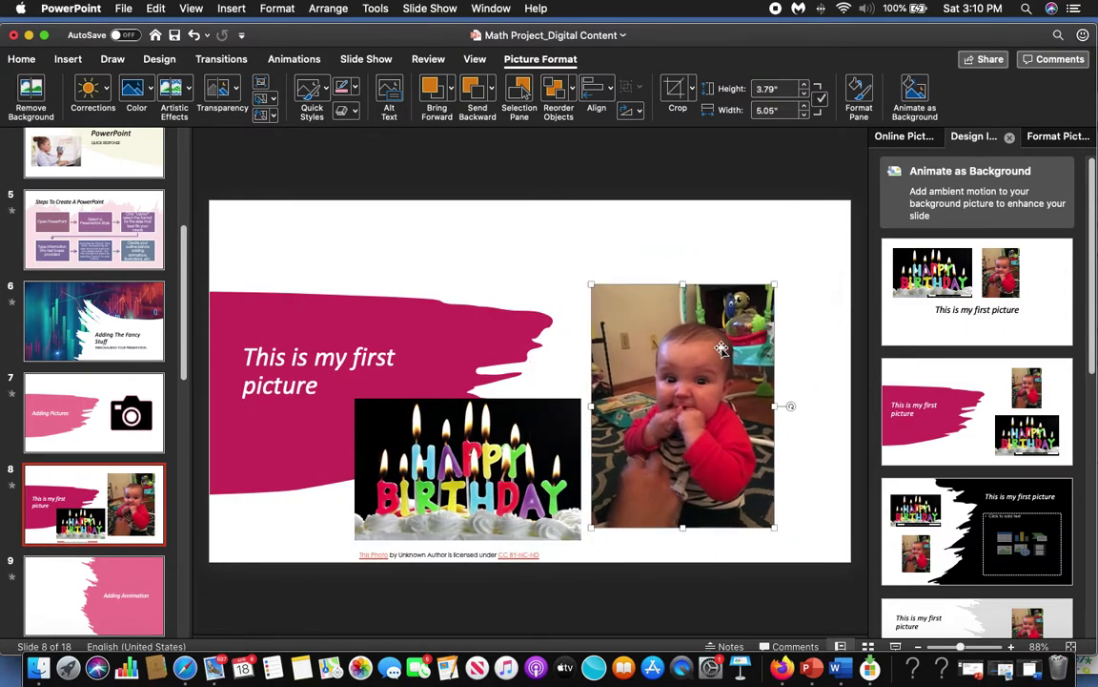
pyautogui.moveTo(722, 349); pyautogui.dragTo(592, 273)
pyautogui.moveTo(488, 478); pyautogui.dragTo(747, 479)
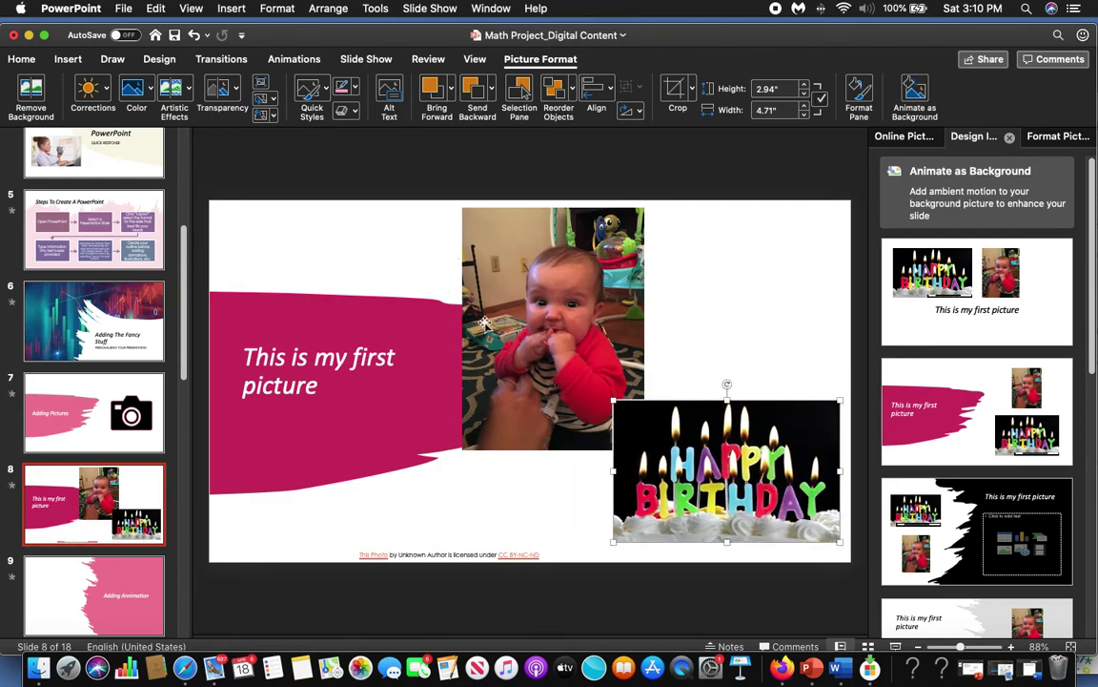
# Crop the baby photo from its upper-left corner to about 3.43" by 4.7", then nudge it and the Happy Birthday picture slightly apart
pyautogui.doubleClick(512, 251)
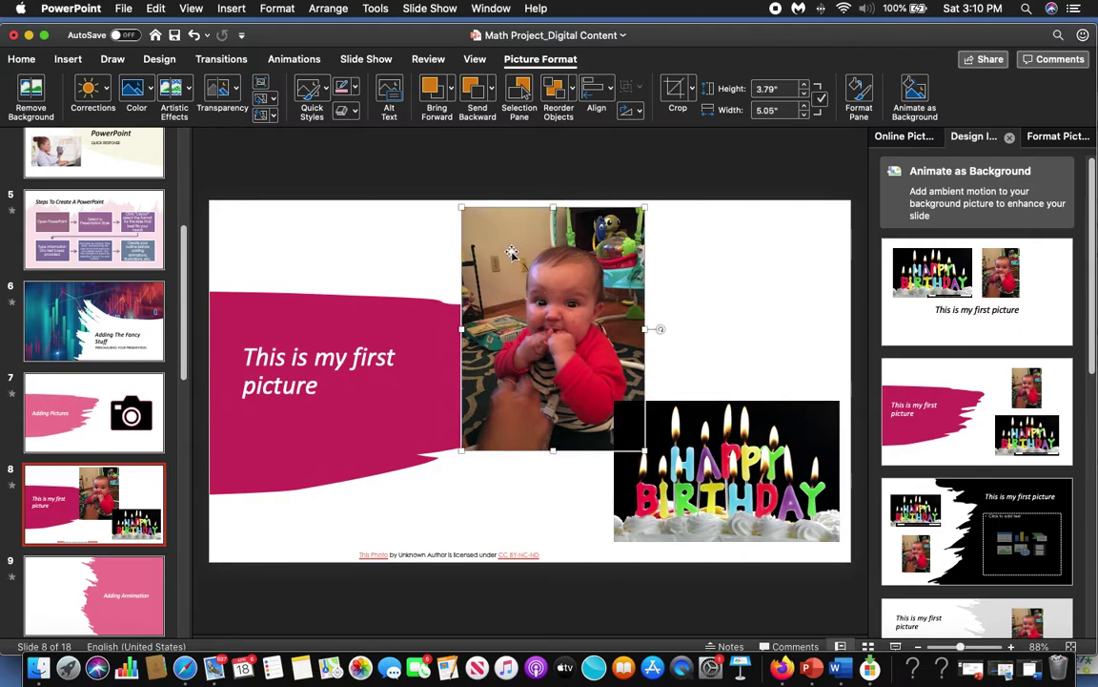
pyautogui.click(674, 91)
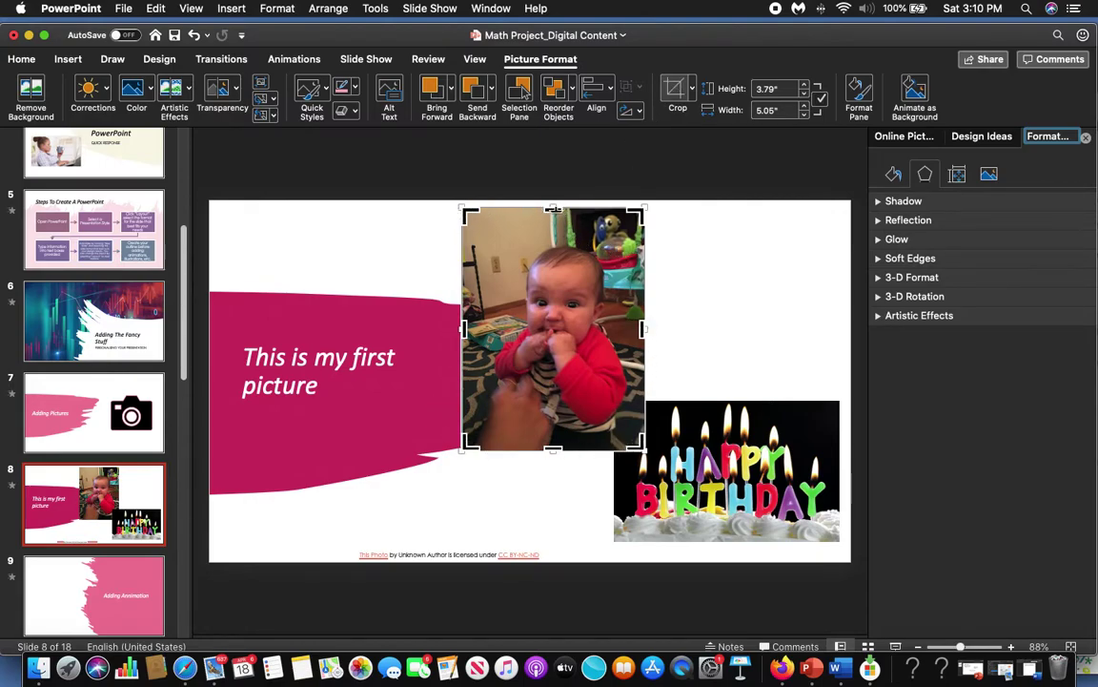
pyautogui.moveTo(552, 208)
pyautogui.mouseDown()
pyautogui.moveTo(549, 219)
pyautogui.moveTo(551, 209)
pyautogui.mouseUp()
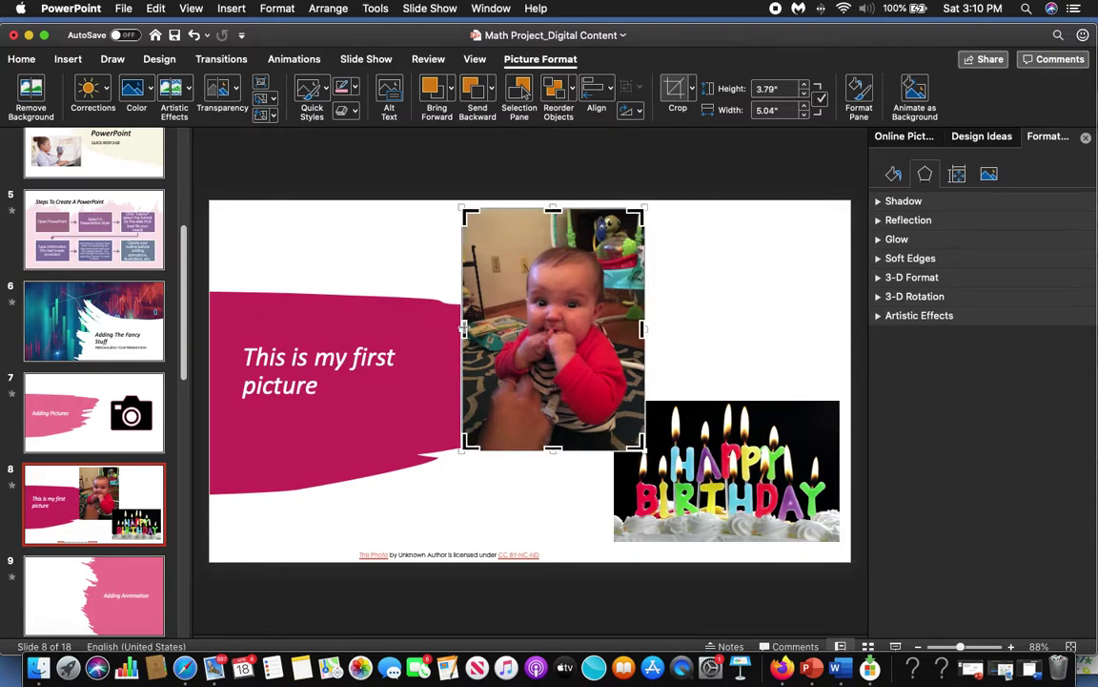
pyautogui.moveTo(534, 315)
pyautogui.mouseDown()
pyautogui.moveTo(486, 316)
pyautogui.moveTo(534, 315)
pyautogui.mouseUp()
pyautogui.moveTo(465, 211)
pyautogui.mouseDown()
pyautogui.moveTo(496, 242)
pyautogui.moveTo(465, 210)
pyautogui.mouseUp()
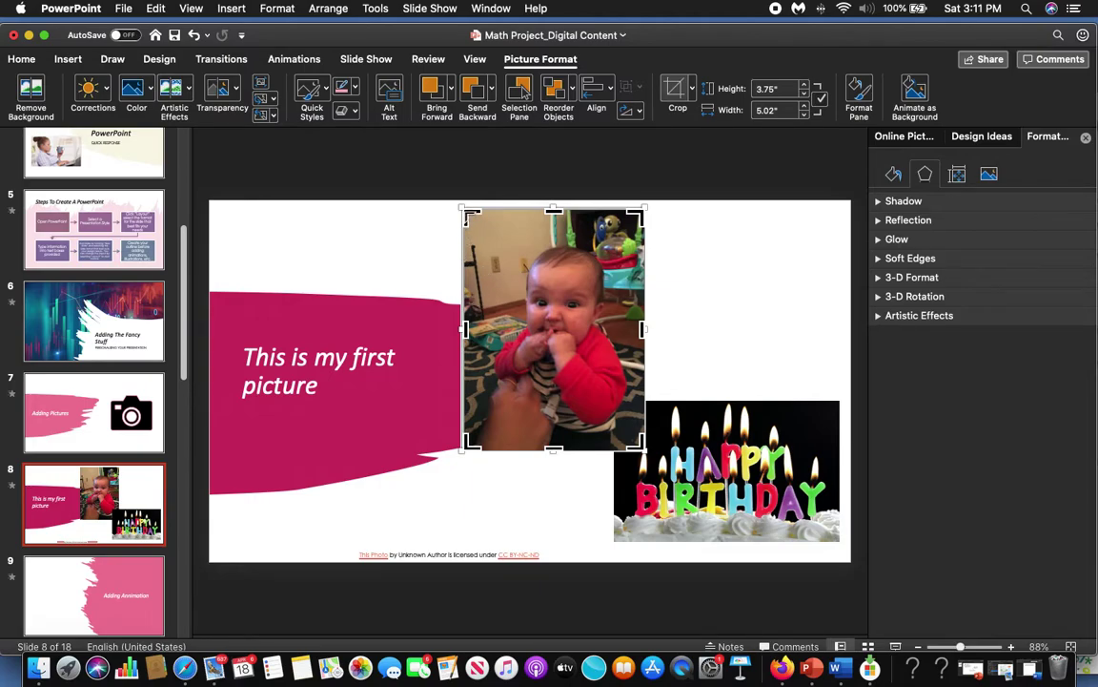
pyautogui.moveTo(464, 211); pyautogui.dragTo(482, 225)
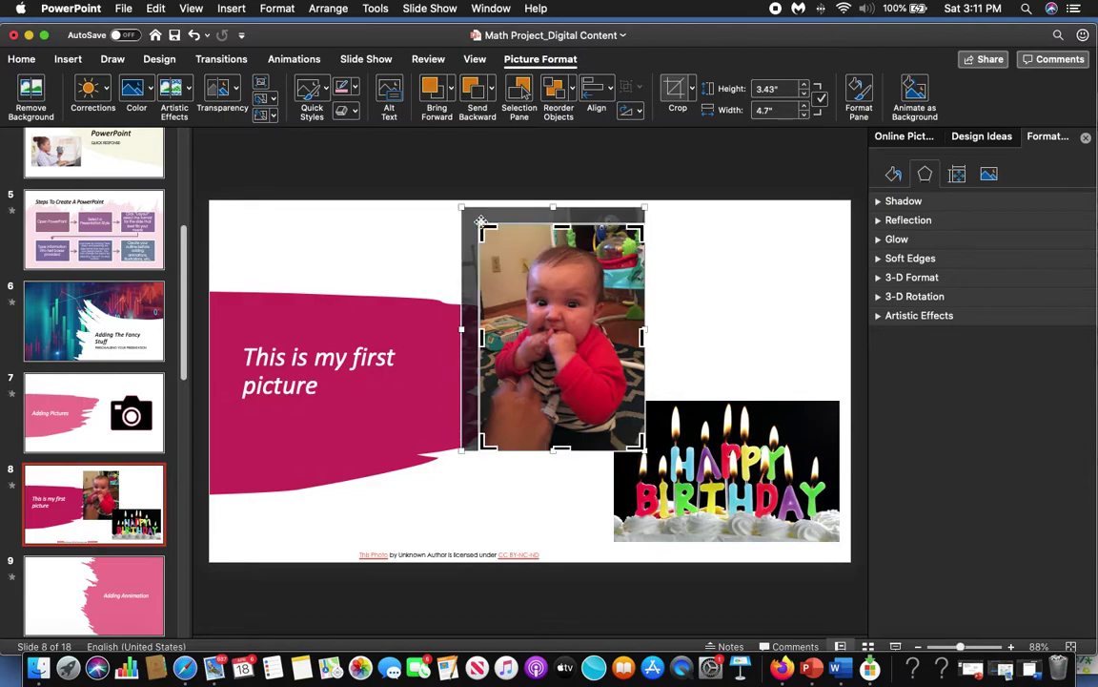
pyautogui.click(672, 90)
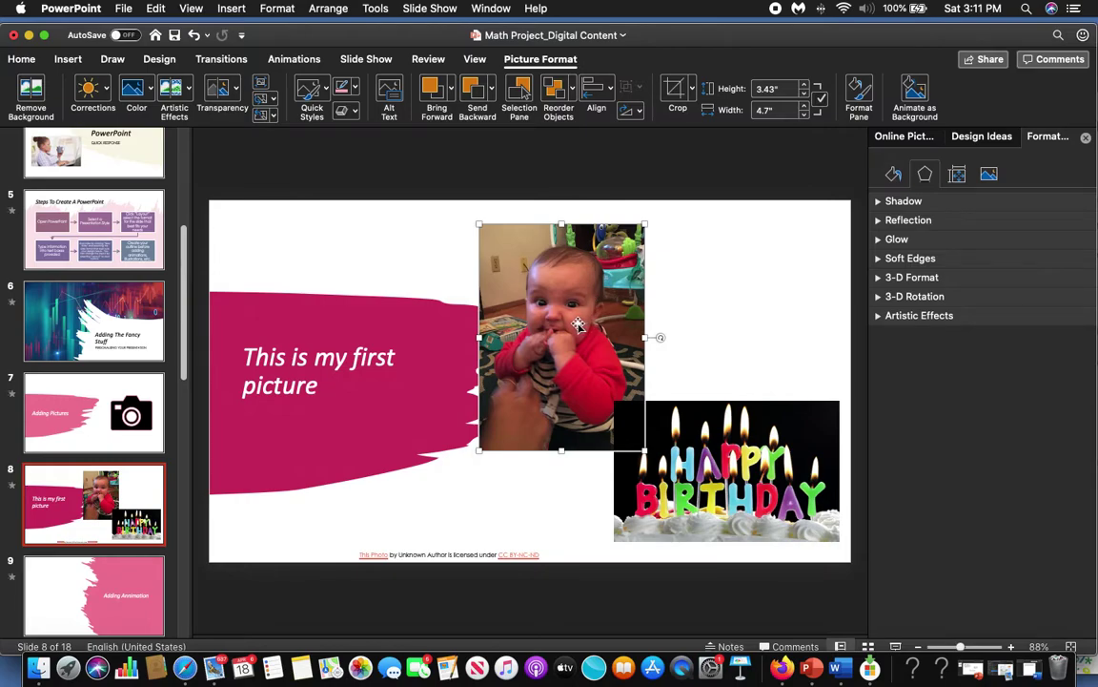
pyautogui.moveTo(517, 293); pyautogui.dragTo(489, 284)
pyautogui.moveTo(671, 412); pyautogui.dragTo(661, 419)
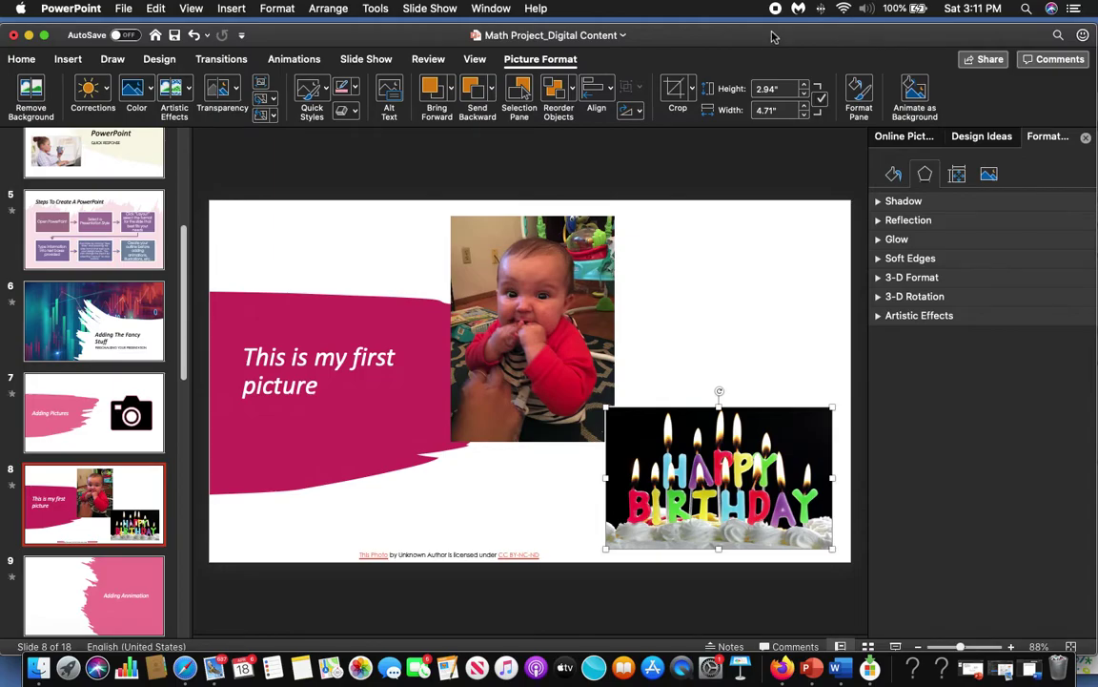
# Switch to the math image search in Safari and copy the yellow smiley clip art holding a pencil over a book
pyautogui.moveTo(773, 37); pyautogui.dragTo(584, 44)
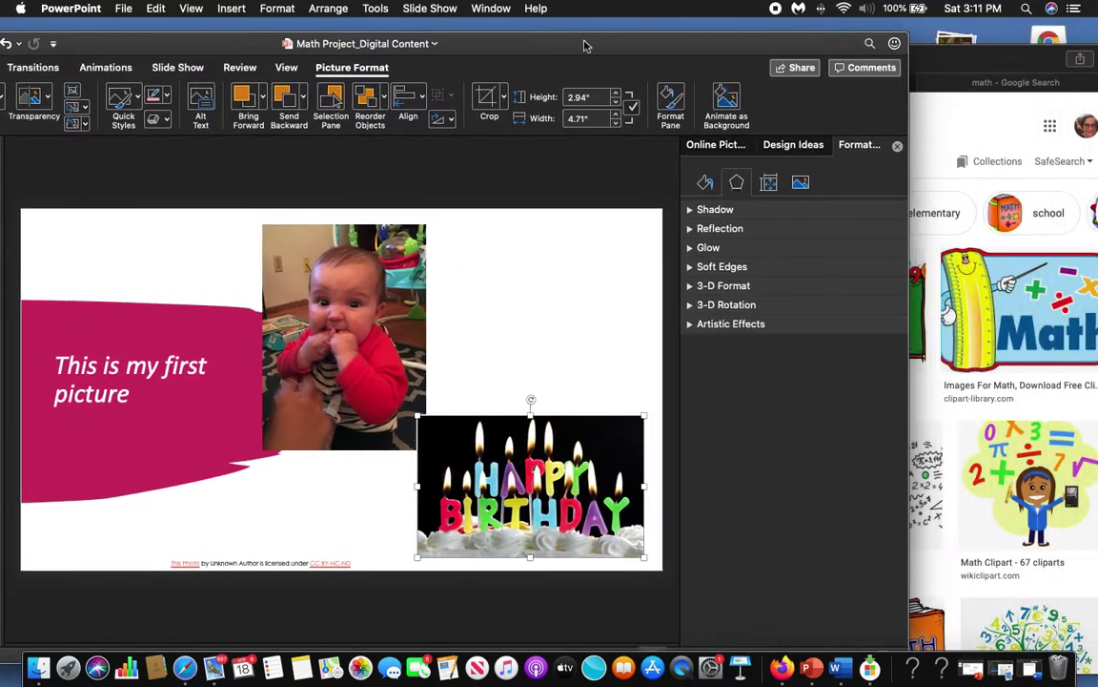
pyautogui.click(1030, 64)
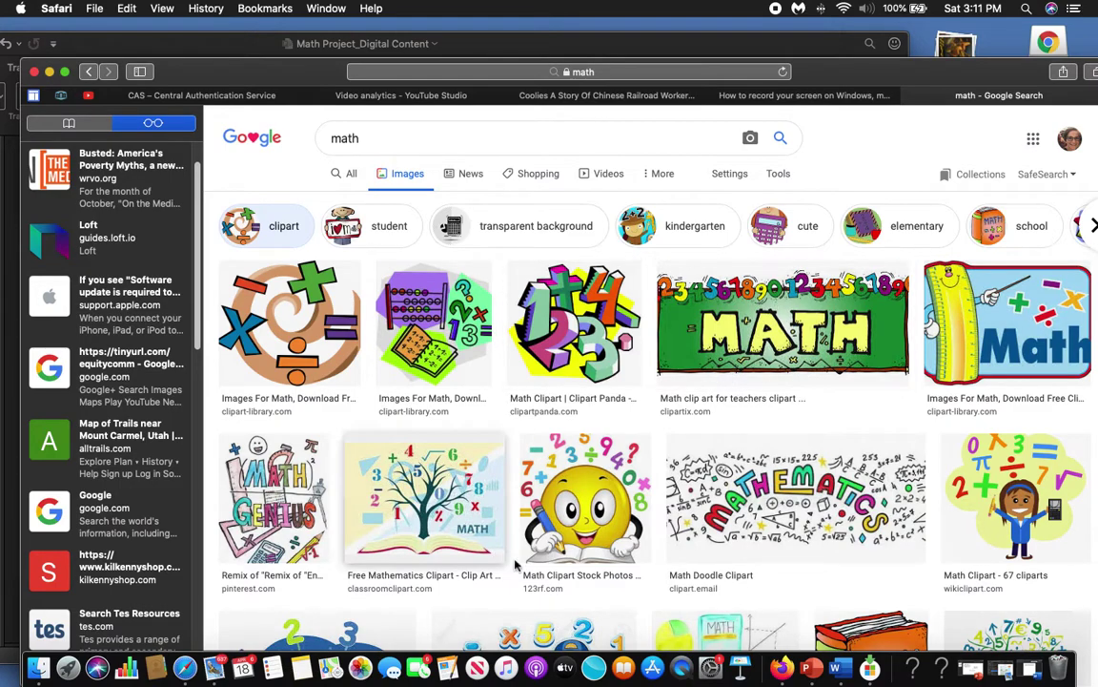
pyautogui.scroll(-5, 520, 492)
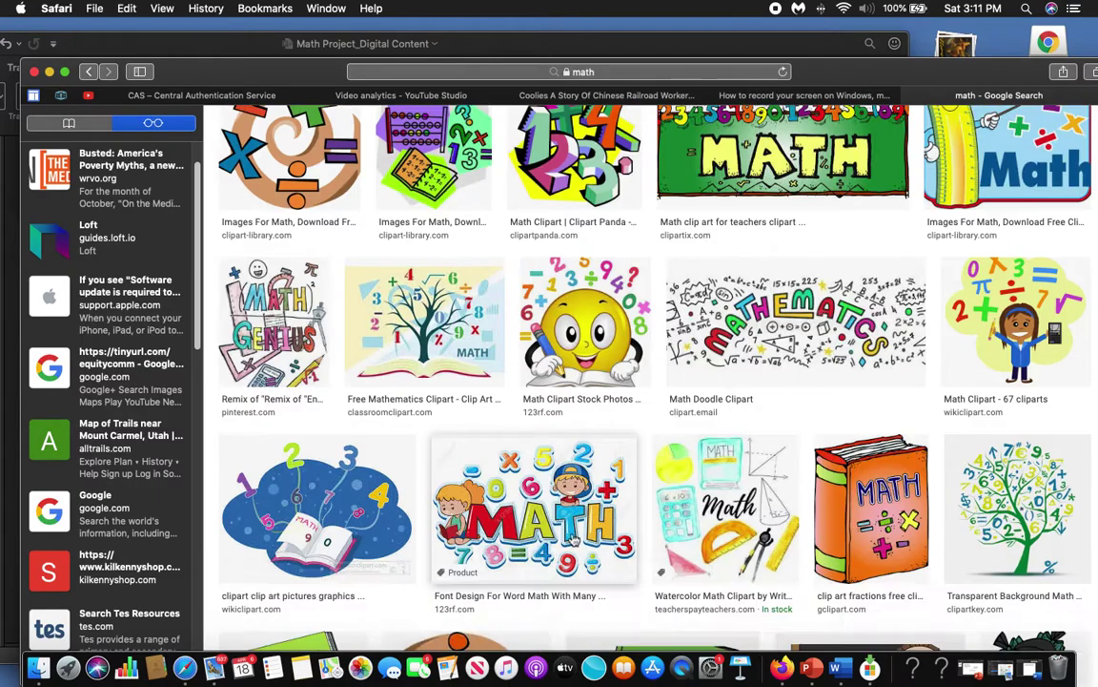
pyautogui.scroll(1, 572, 534)
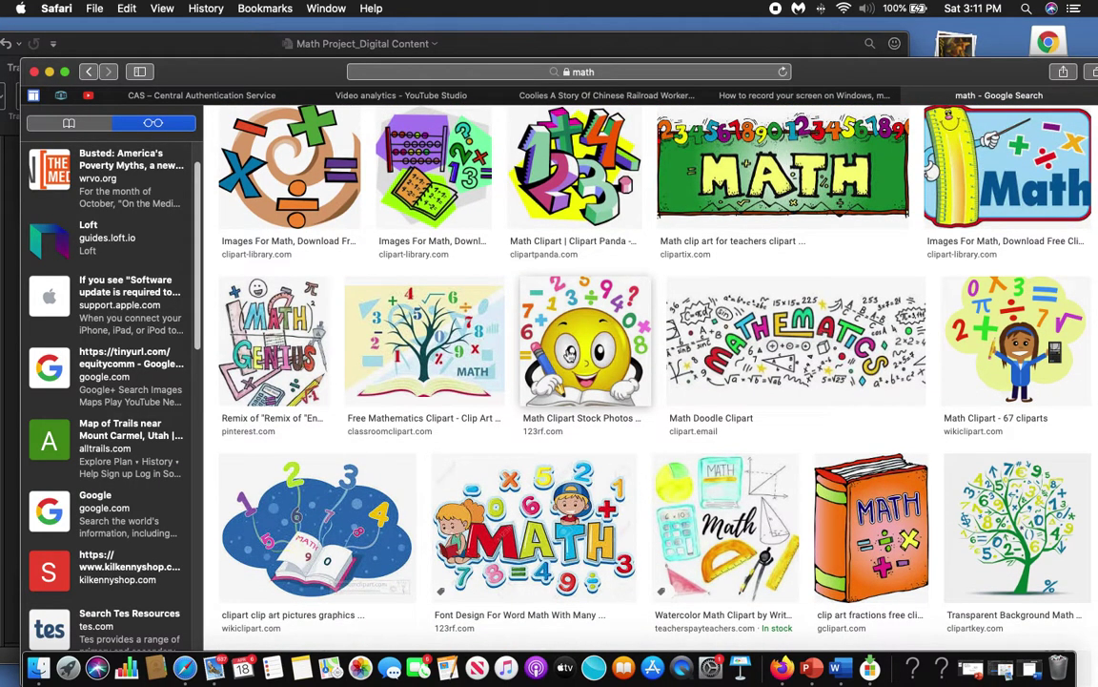
pyautogui.rightClick(568, 356)
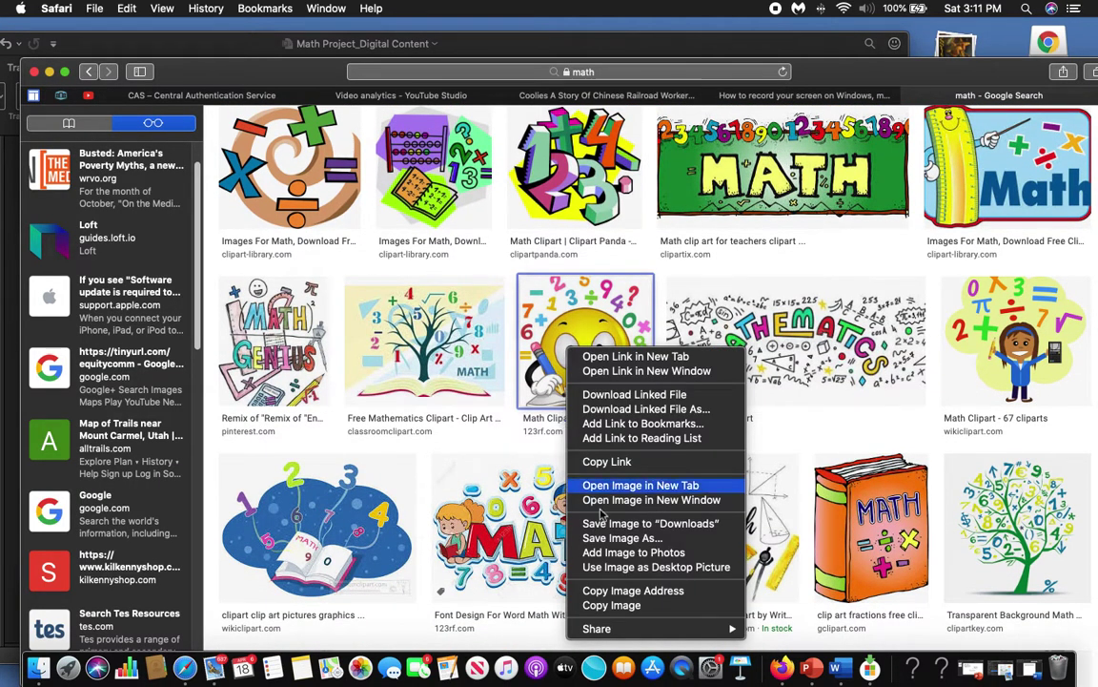
pyautogui.click(621, 606)
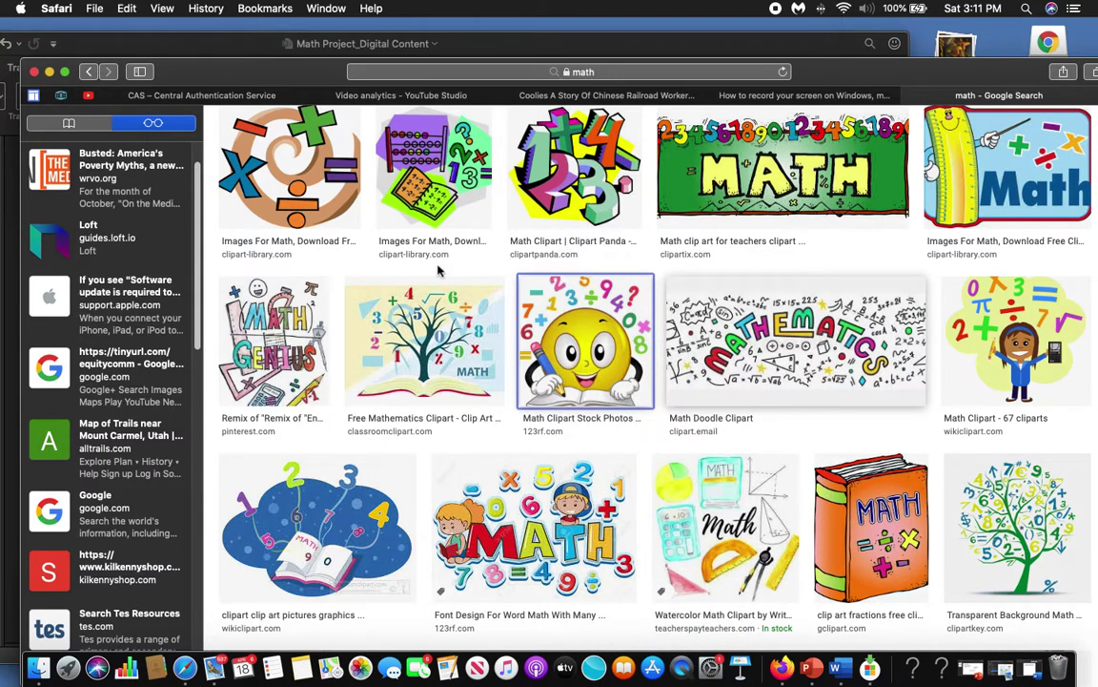
# Return to PowerPoint, paste the copied smiley clip art onto the slide and place it above the Happy Birthday picture, beside the baby photo
pyautogui.moveTo(294, 89); pyautogui.dragTo(609, 107)
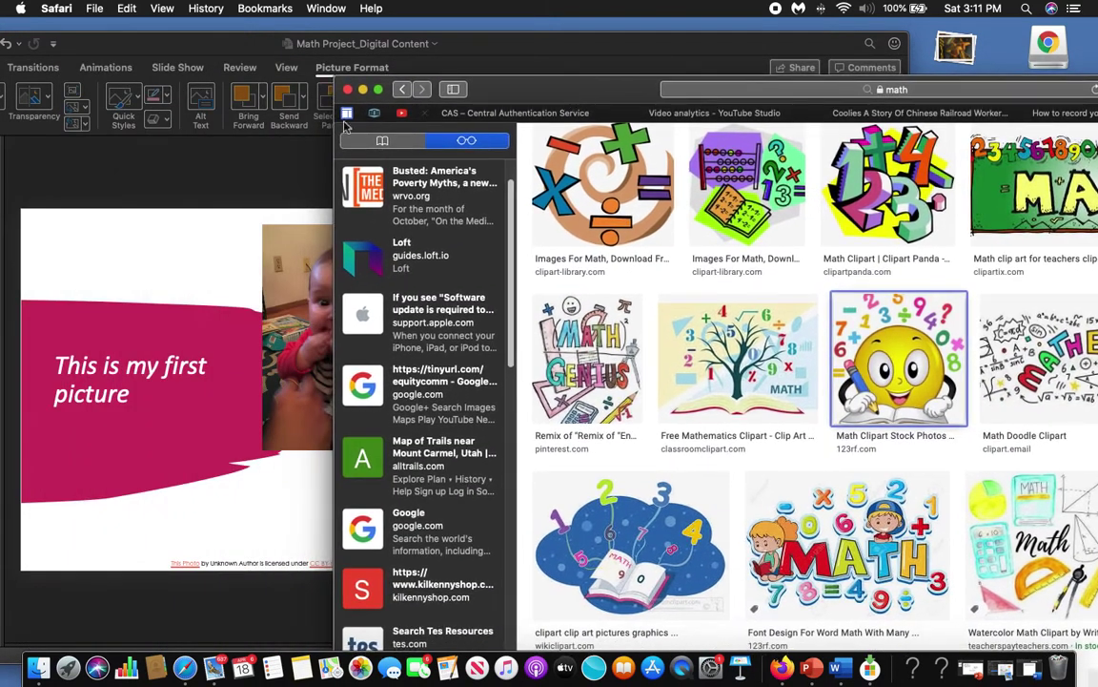
pyautogui.click(214, 188)
pyautogui.press('super+v')
pyautogui.moveTo(482, 46); pyautogui.dragTo(596, 37)
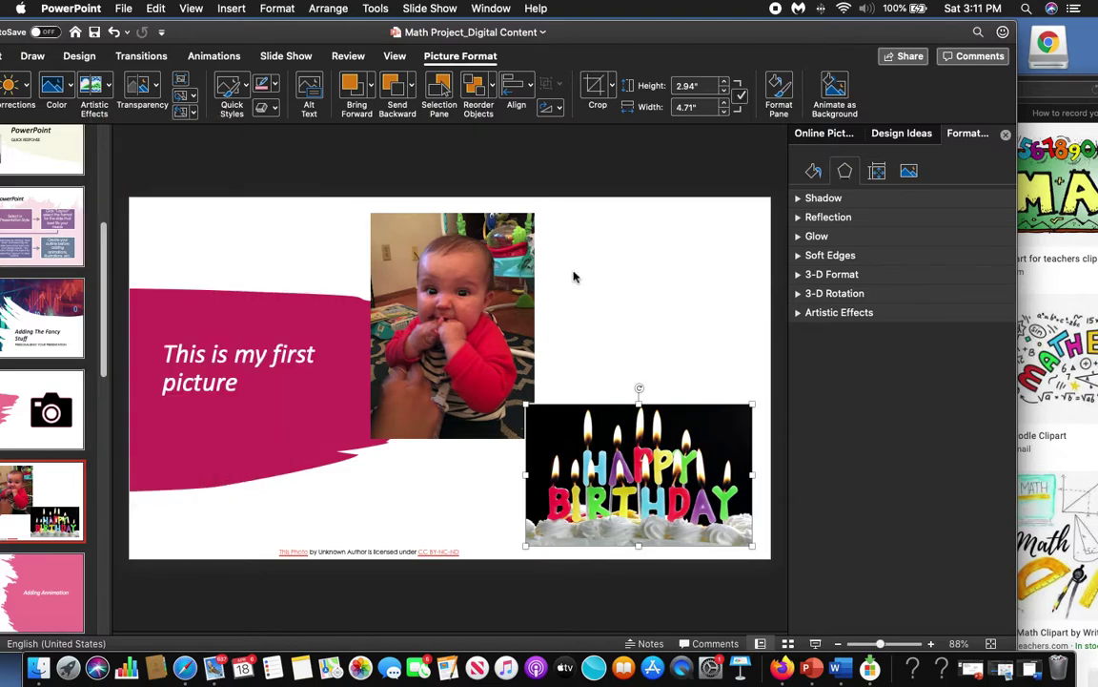
pyautogui.rightClick(577, 284)
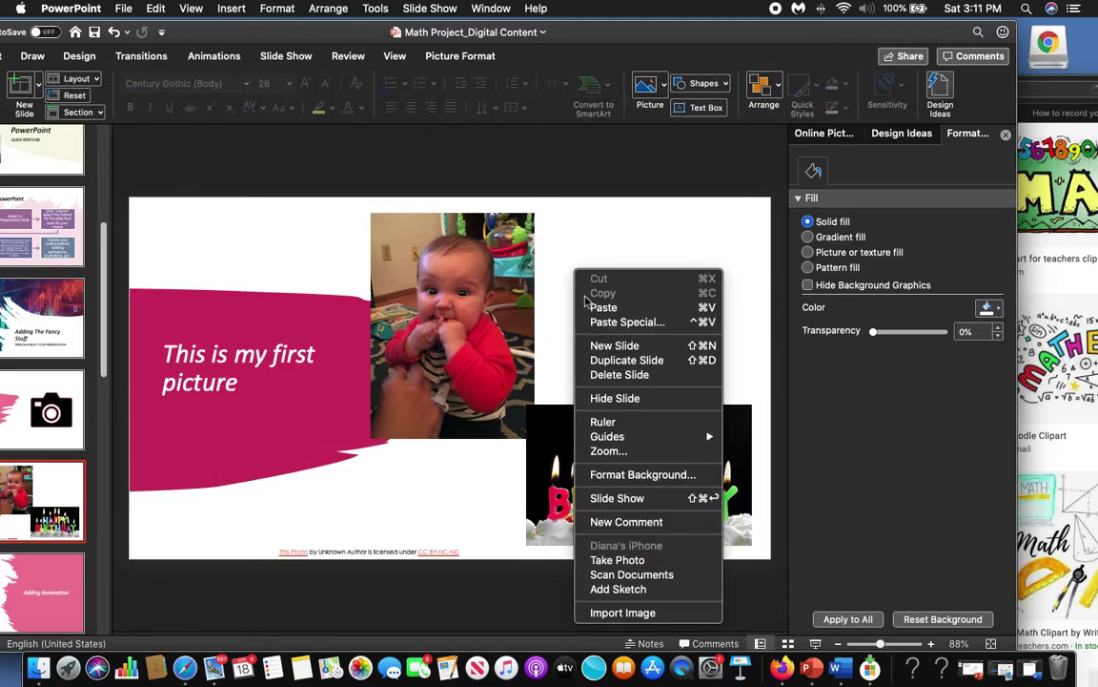
pyautogui.click(587, 306)
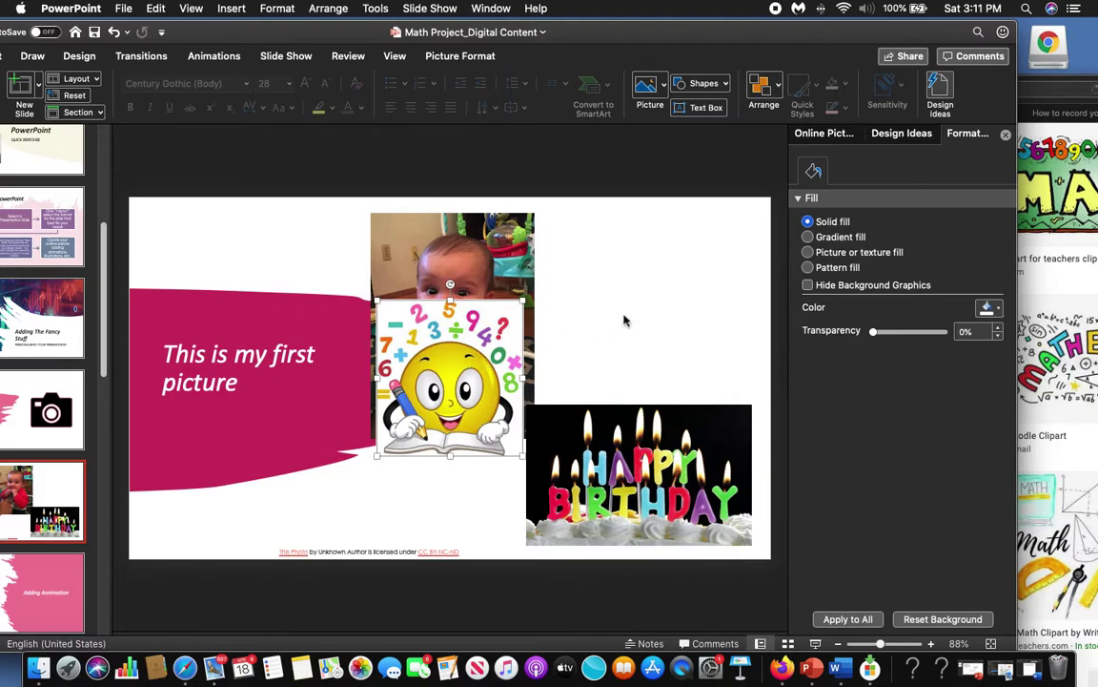
pyautogui.moveTo(439, 371); pyautogui.dragTo(630, 296)
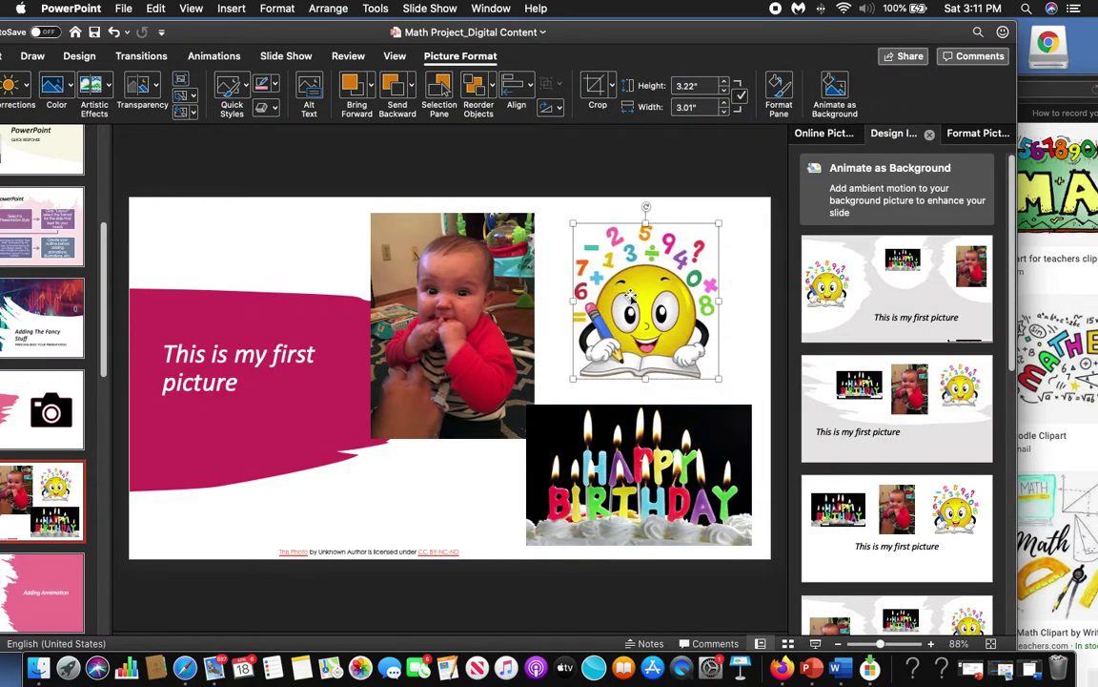